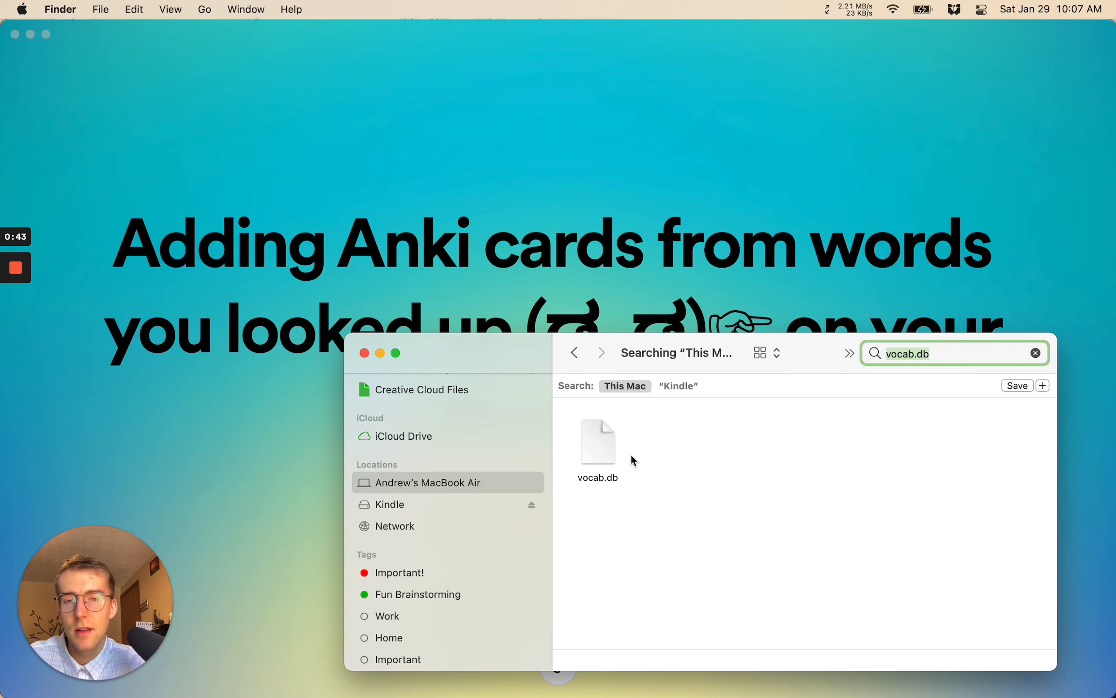
Step: Copy the Kindle's vocab.db file into the Downloads folder
right_click(608, 439)
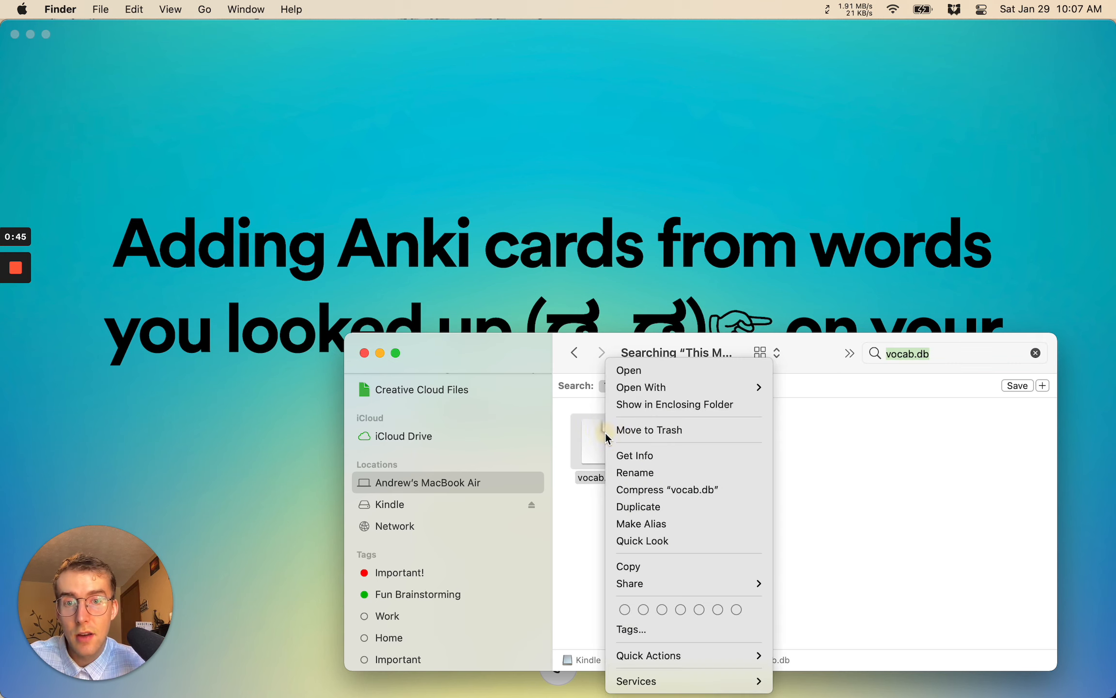
click(628, 567)
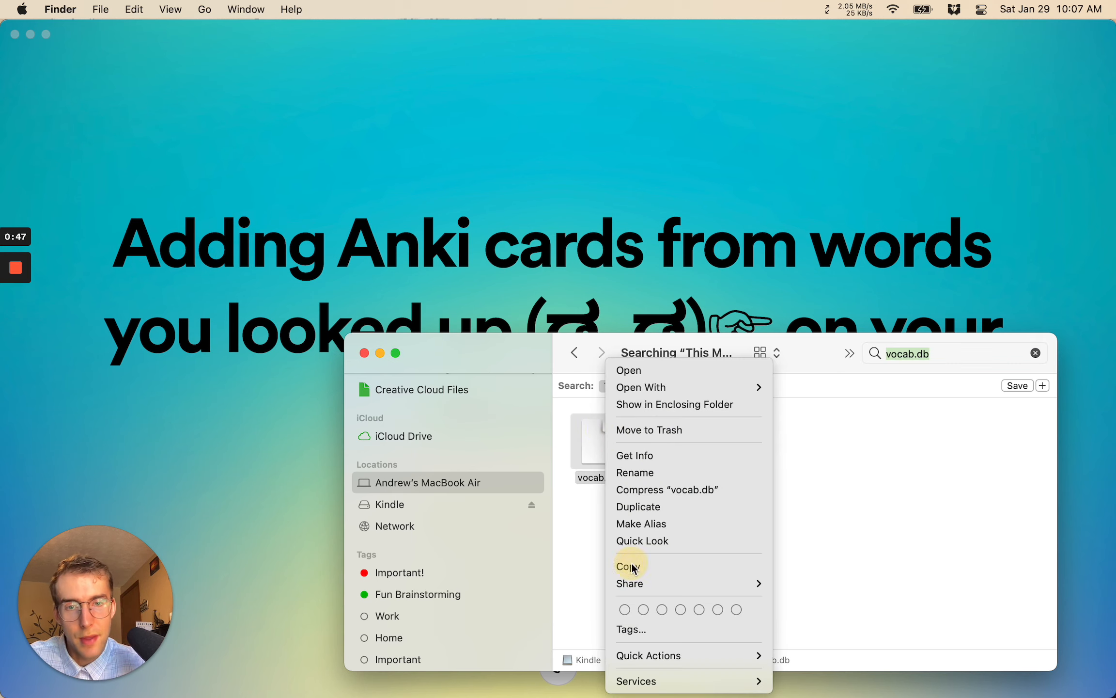
scroll(431, 460, up, 3)
click(427, 434)
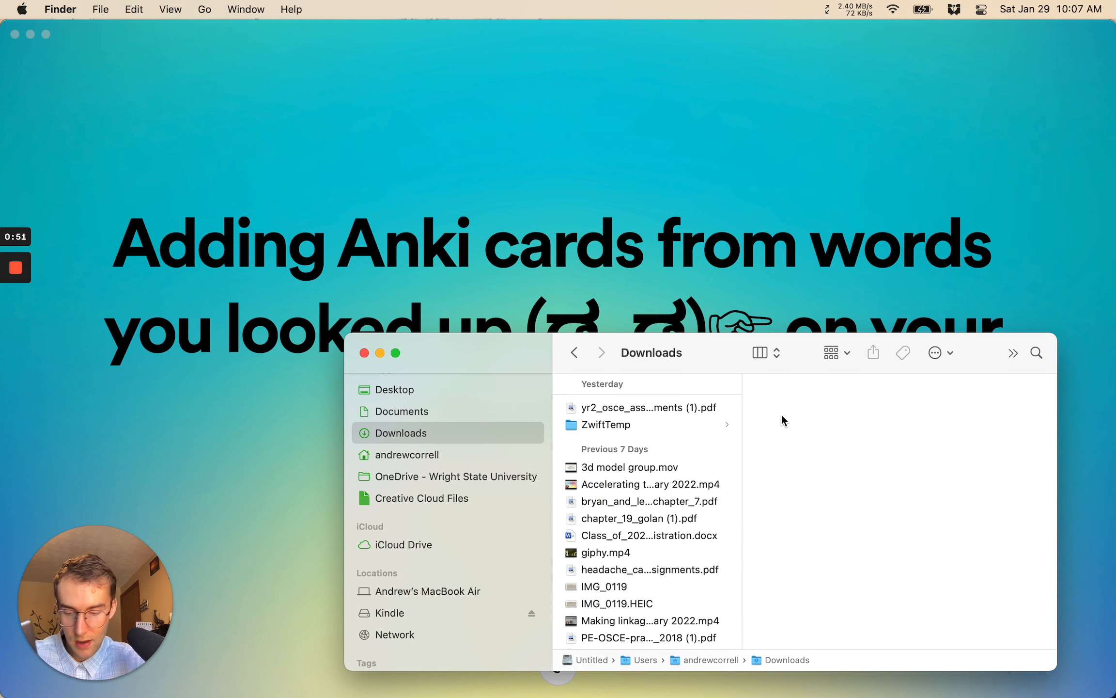
key(super+v)
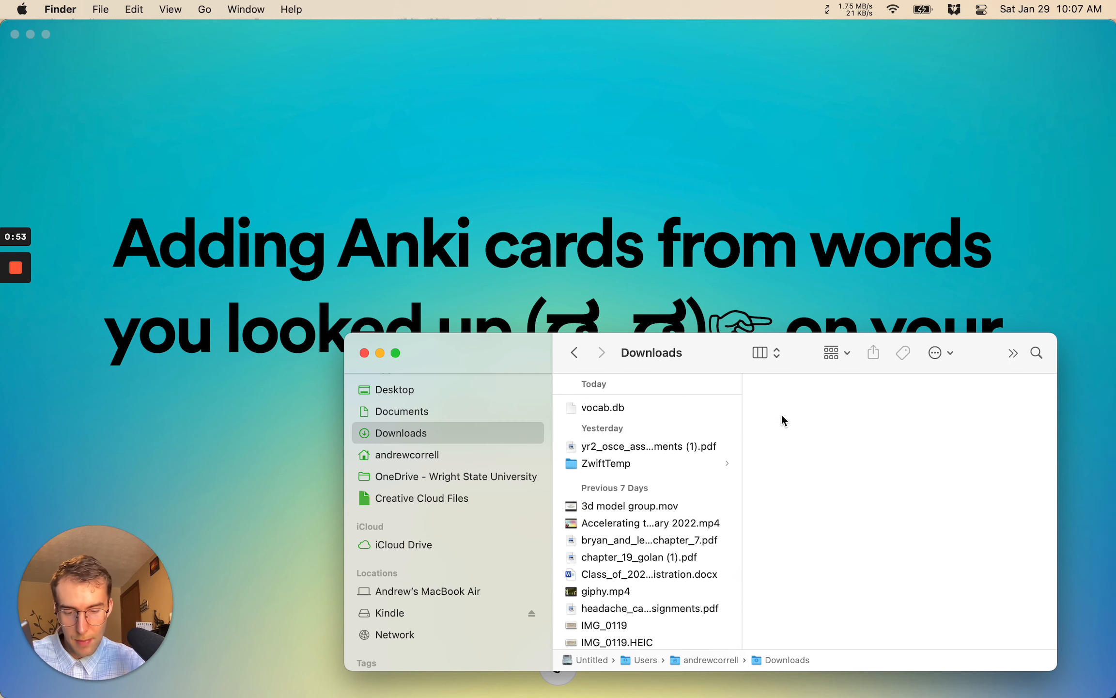
Step: Launch KeyCastr and return to the Finder window showing Downloads
key(alt+space)
text(keyc)
key(Return)
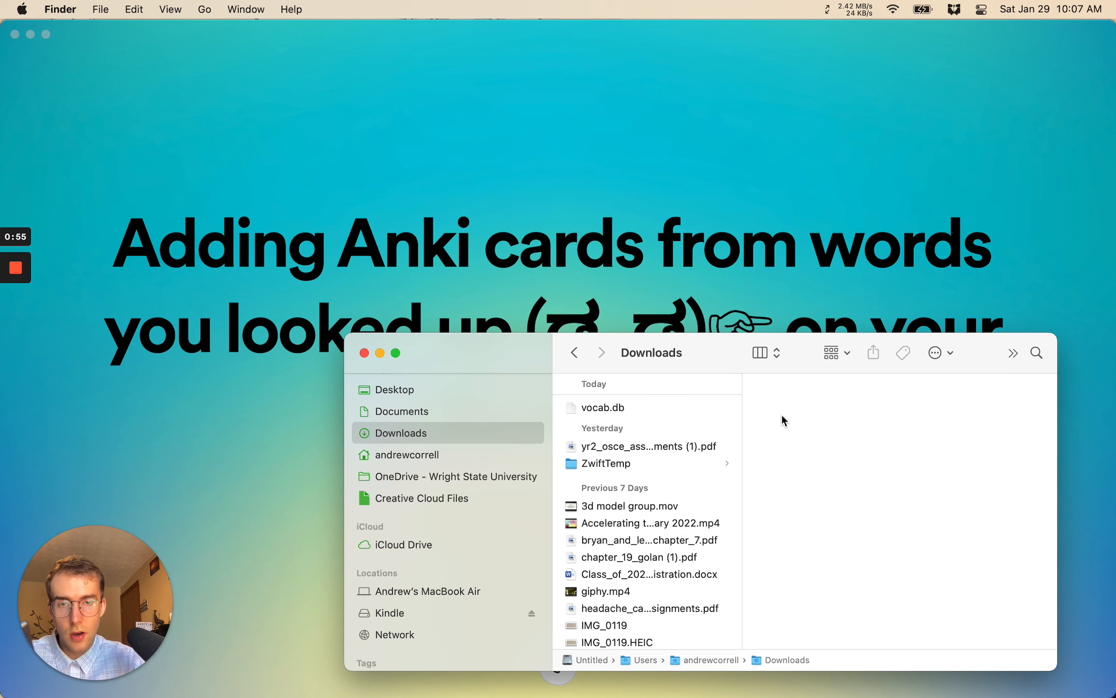
click(416, 161)
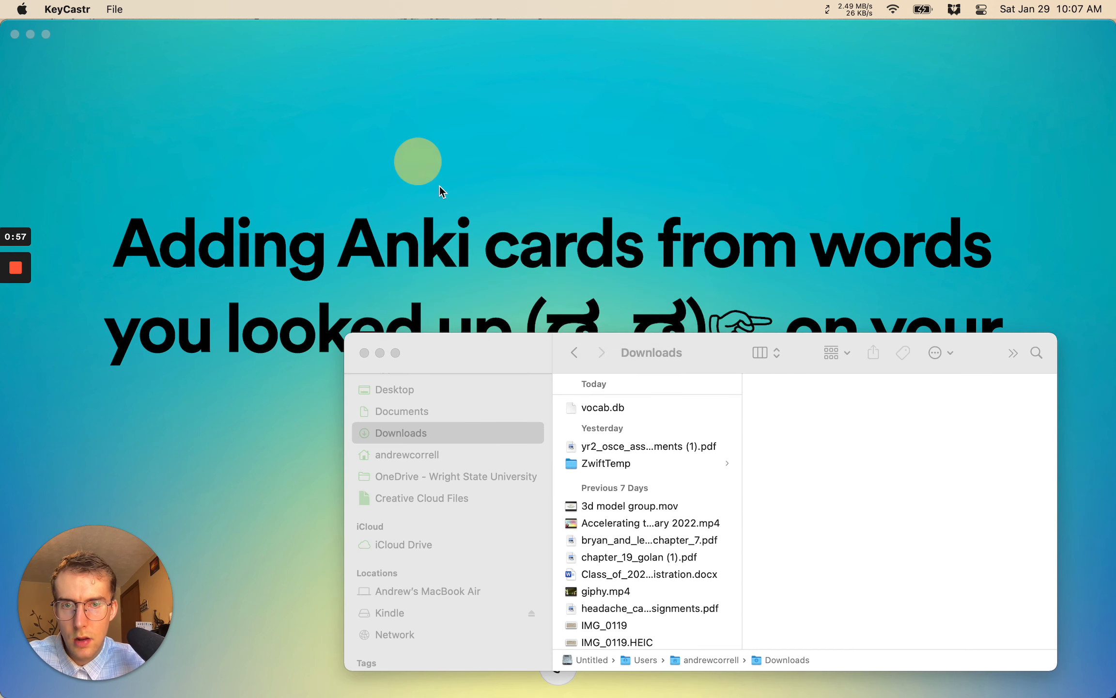
click(473, 358)
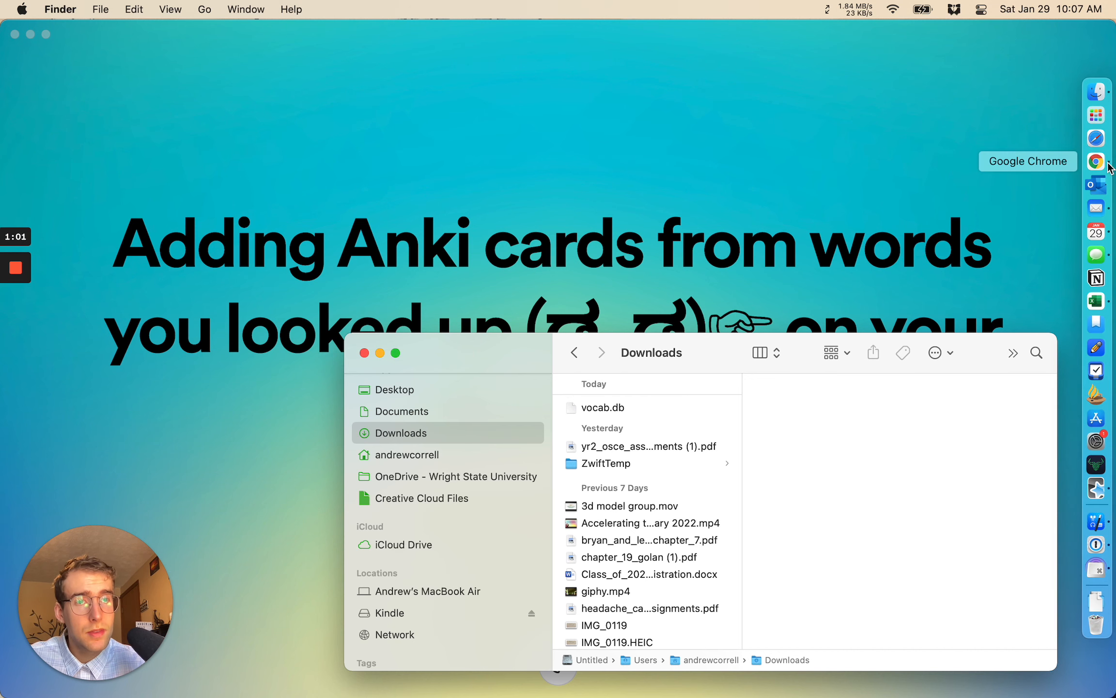
Step: Switch to Google Chrome and reopen the recently closed blog article "Kindle Vocabulary Builder Export For Free"
click(1096, 162)
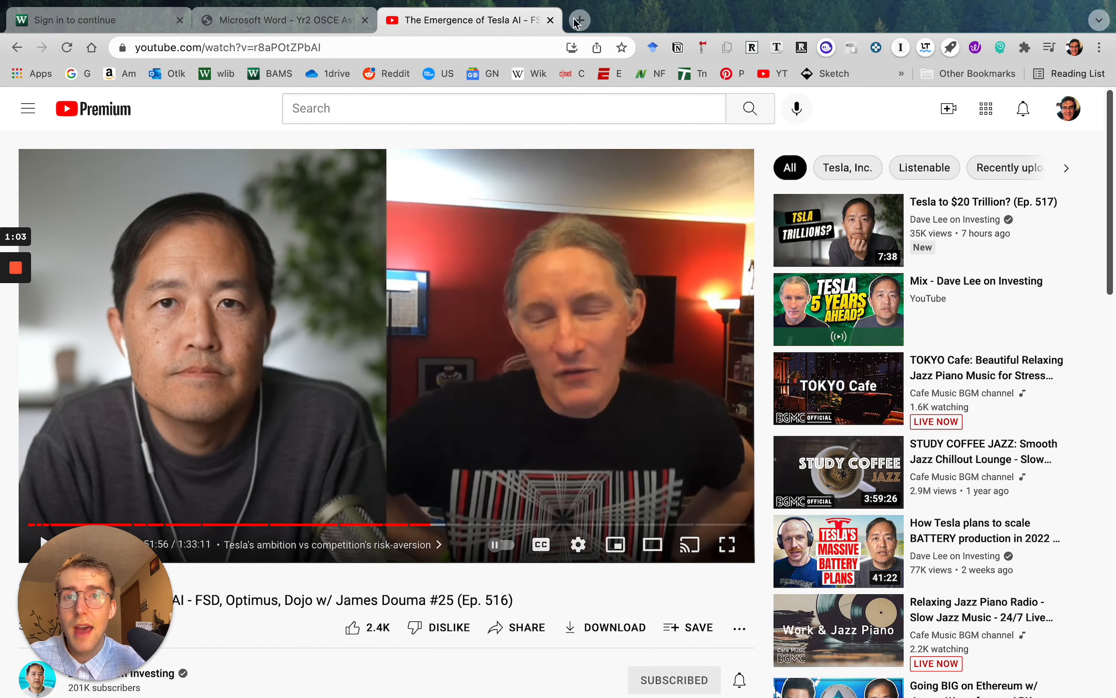
key(super+t)
mouse_move(337, 5)
click(224, 9)
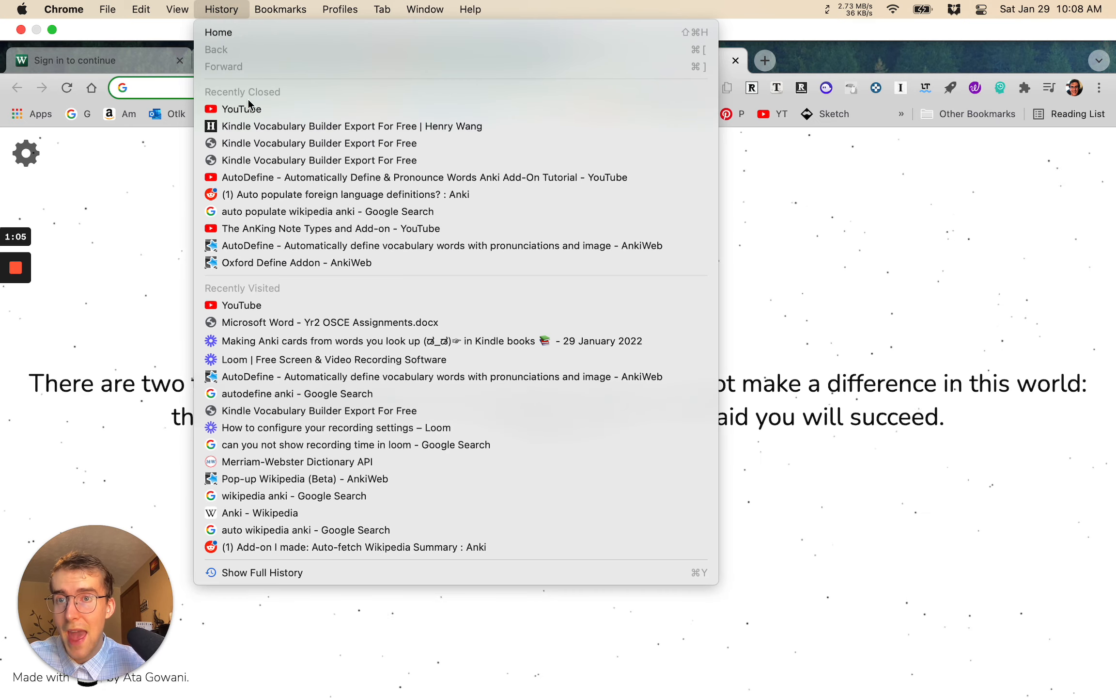
click(258, 125)
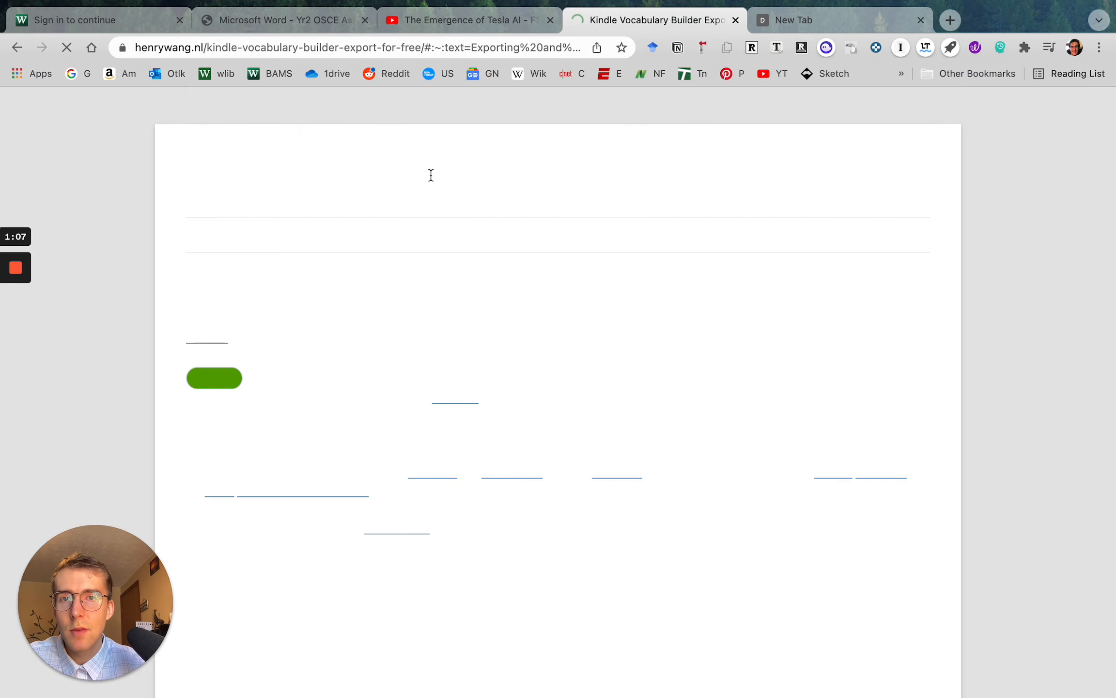
Step: Find the free-trial link at the end of the article and open the Kindle vocabulary export web tool
scroll(354, 402, up, 20)
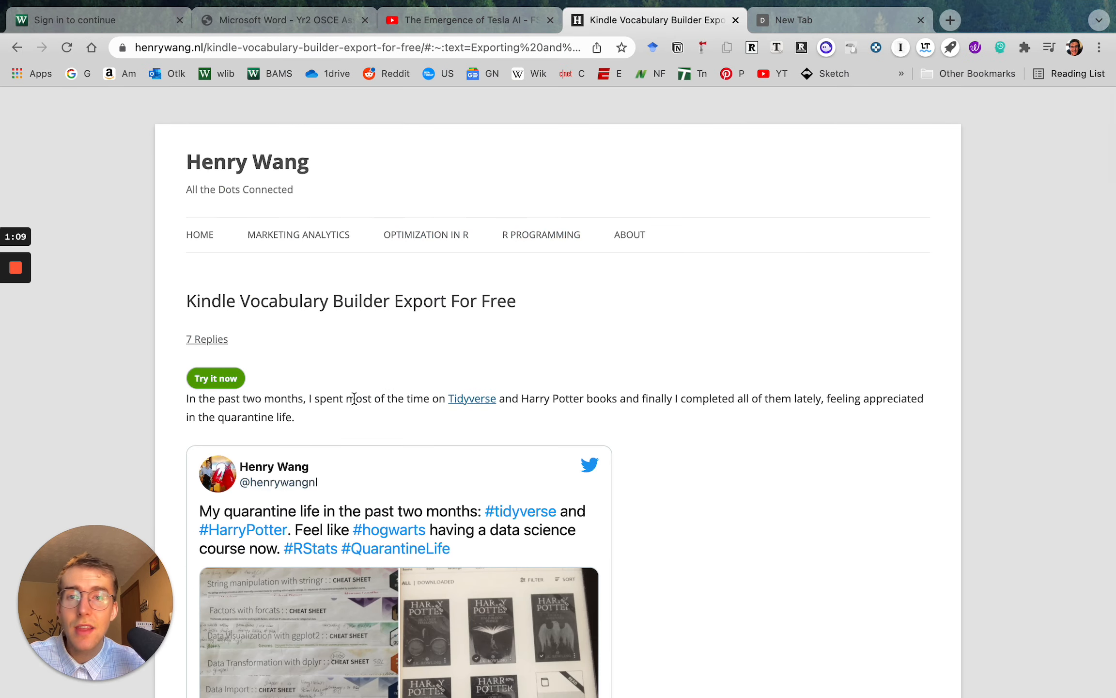
scroll(354, 398, down, 3)
scroll(354, 398, down, 15)
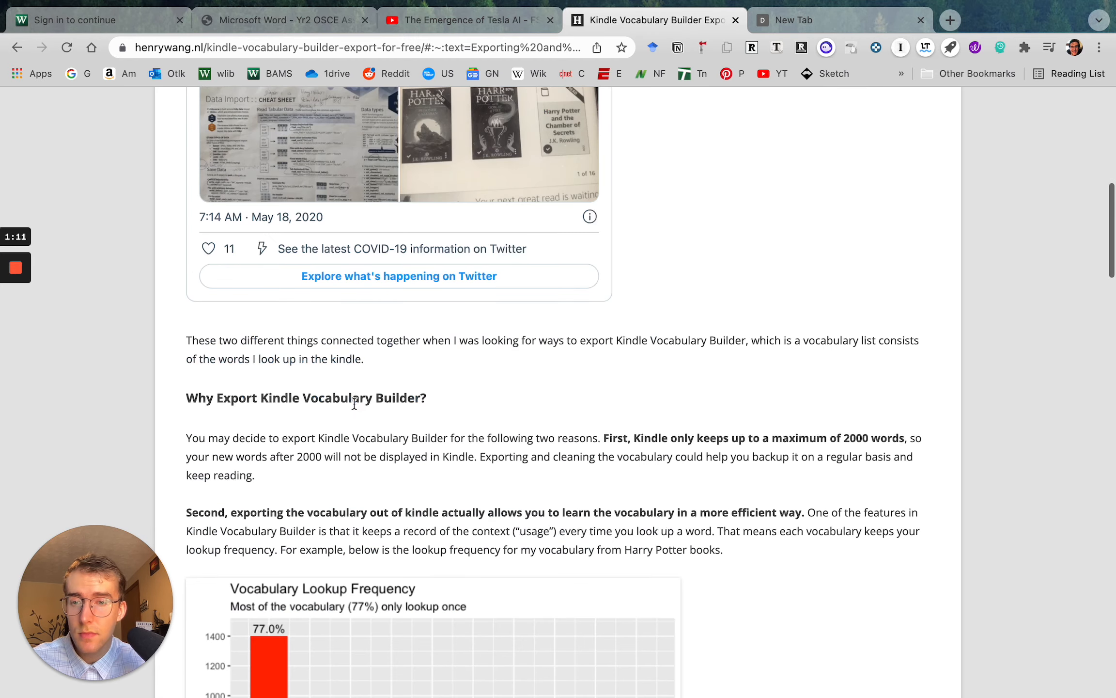
scroll(352, 411, down, 20)
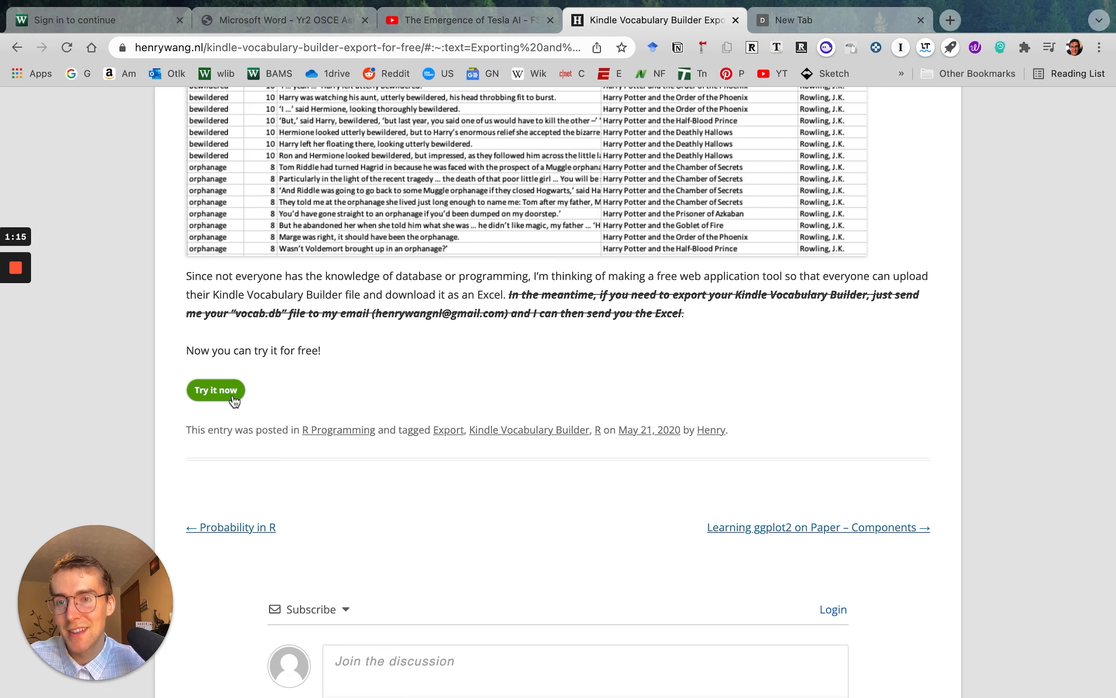
click(216, 396)
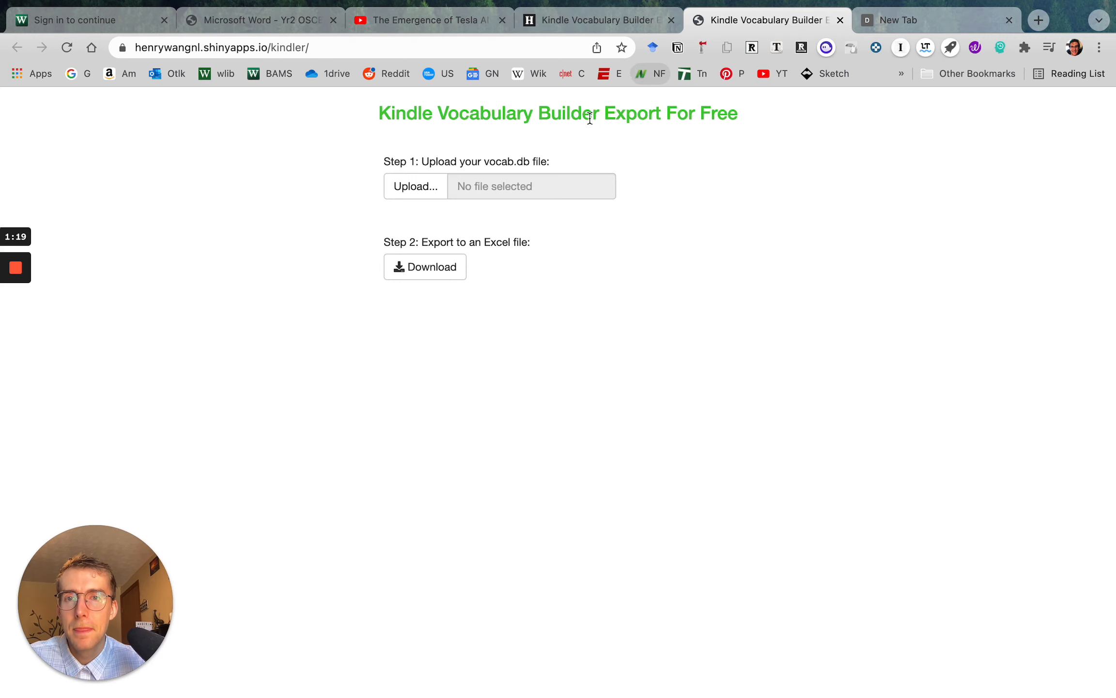
Step: Upload vocab.db from Downloads to the export tool and download the vocabulary as an Excel file
click(427, 191)
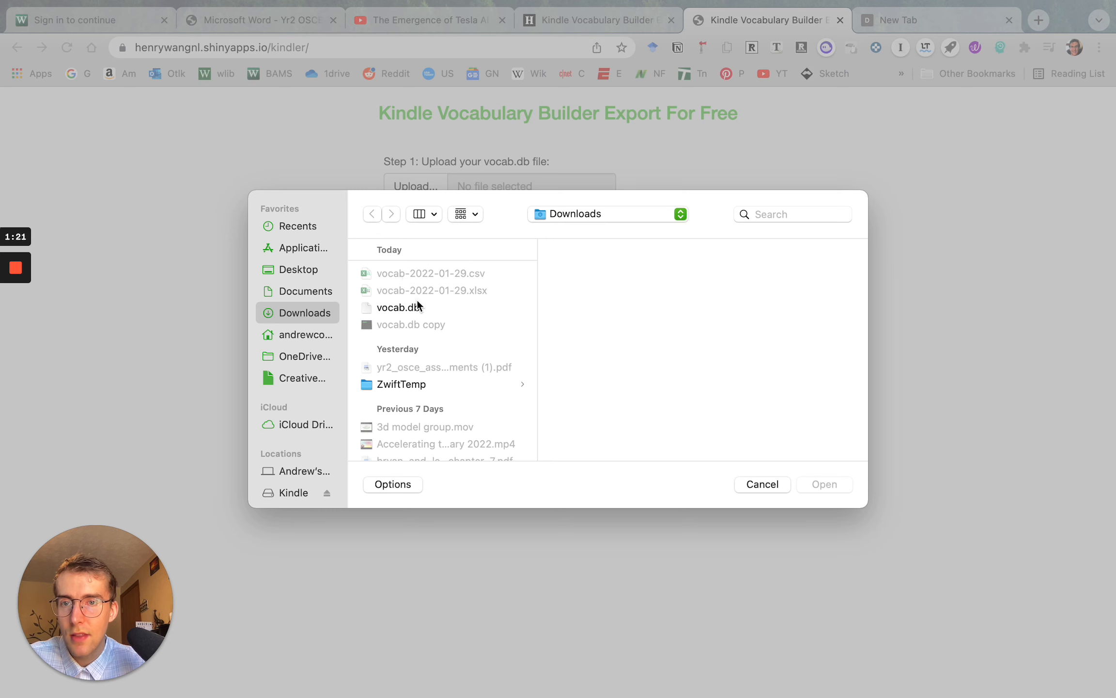
double_click(421, 273)
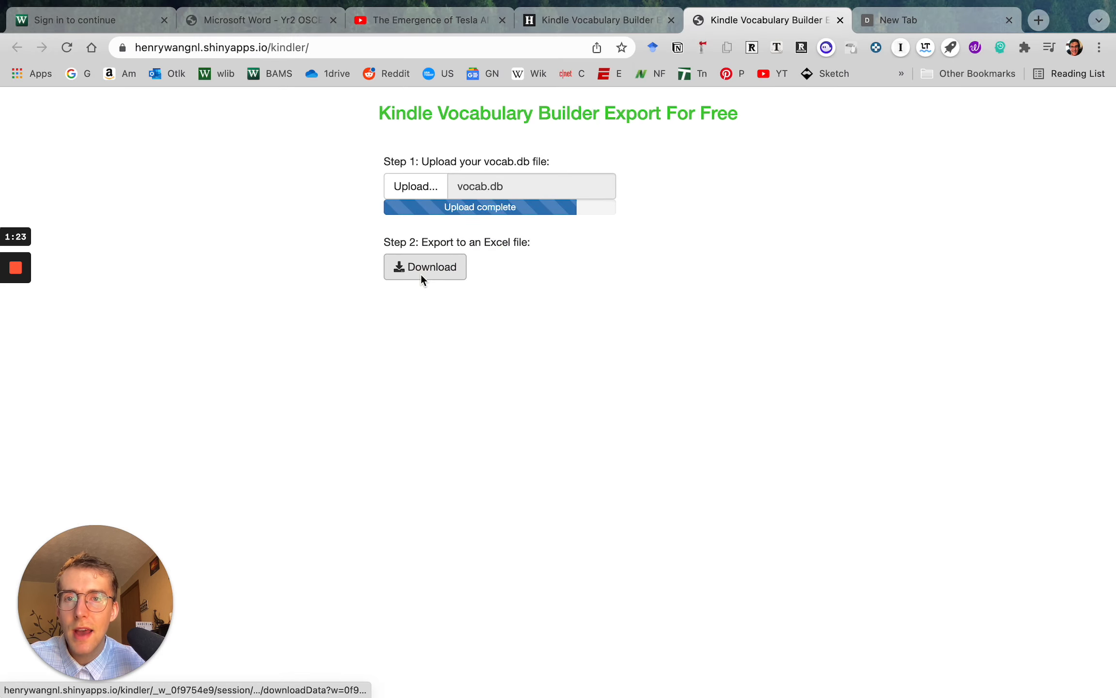
click(422, 270)
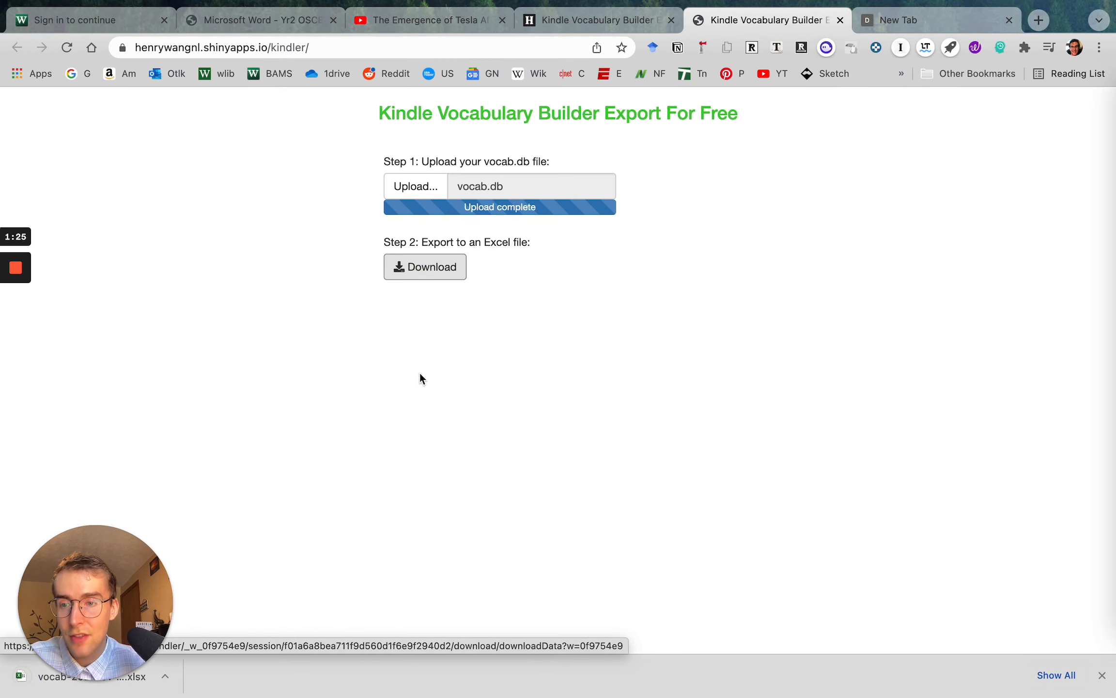
Step: Open the downloaded vocab-2022-01-29.xlsx full screen in Excel and inspect the first entry's word, usage and book cells
click(27, 693)
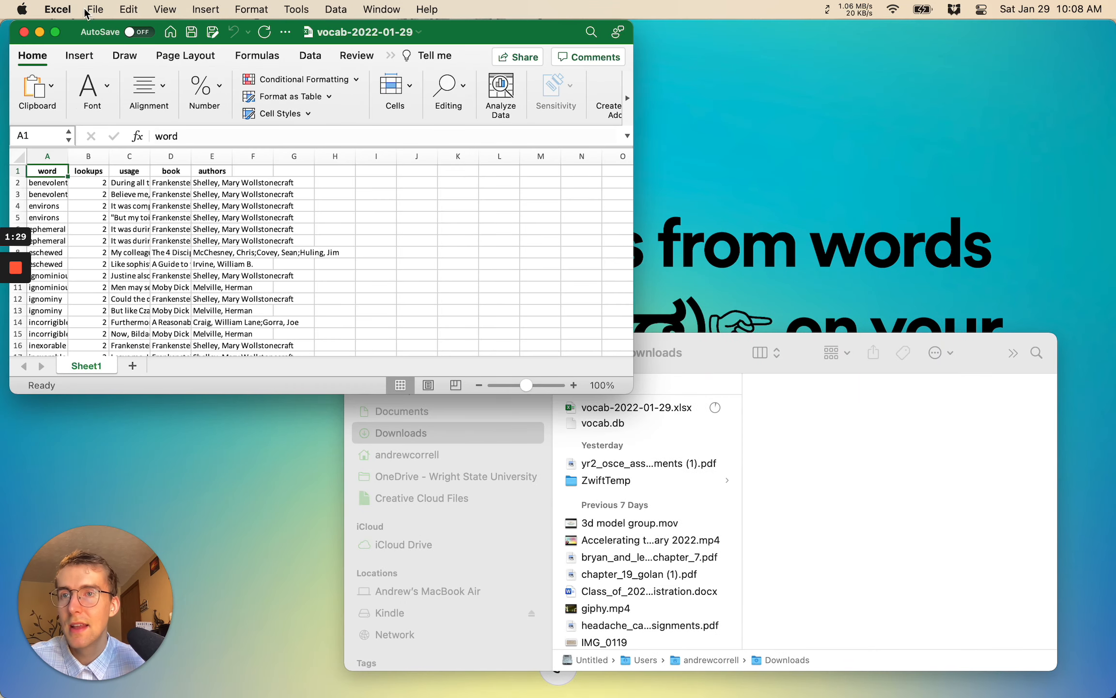
click(57, 32)
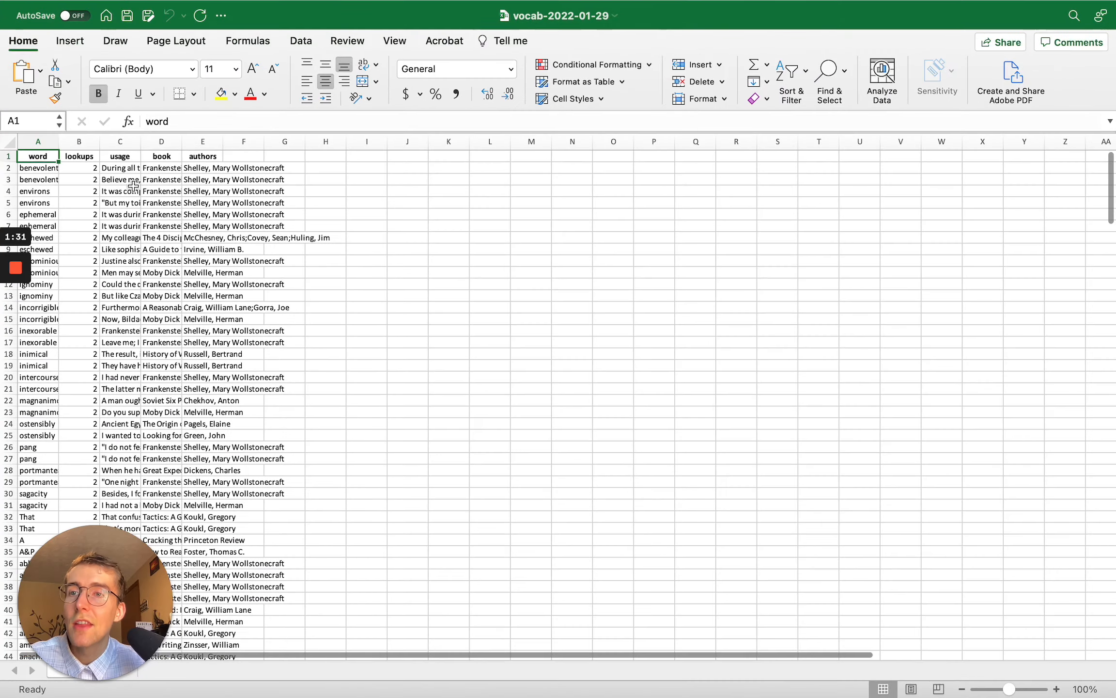
click(43, 168)
click(115, 170)
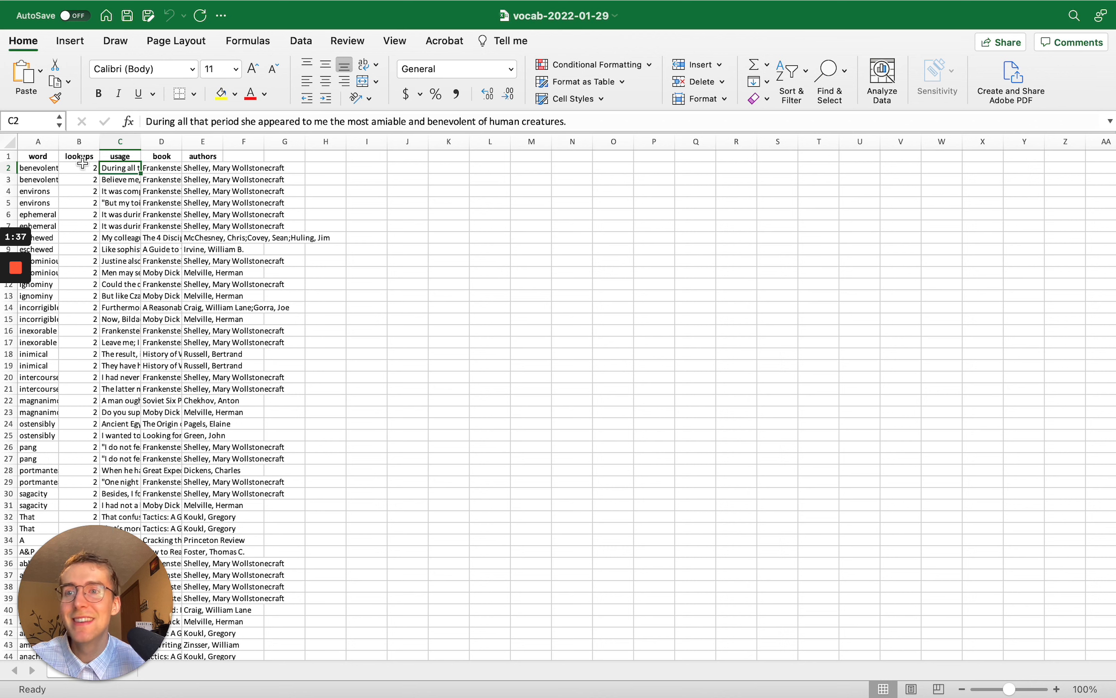
click(160, 170)
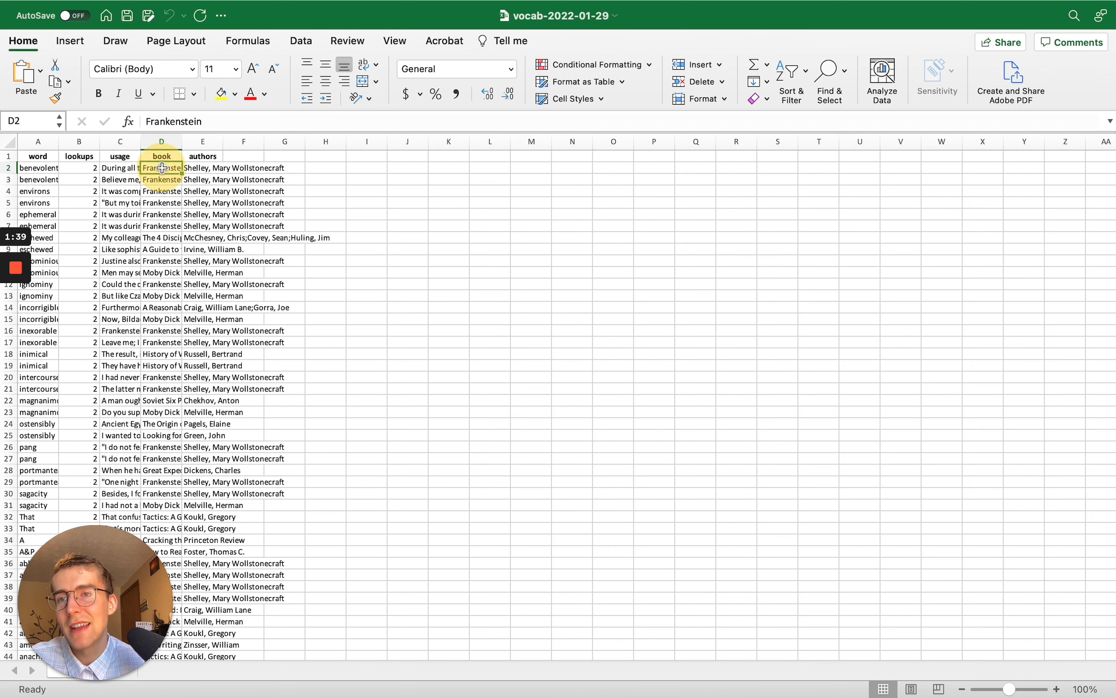
click(30, 170)
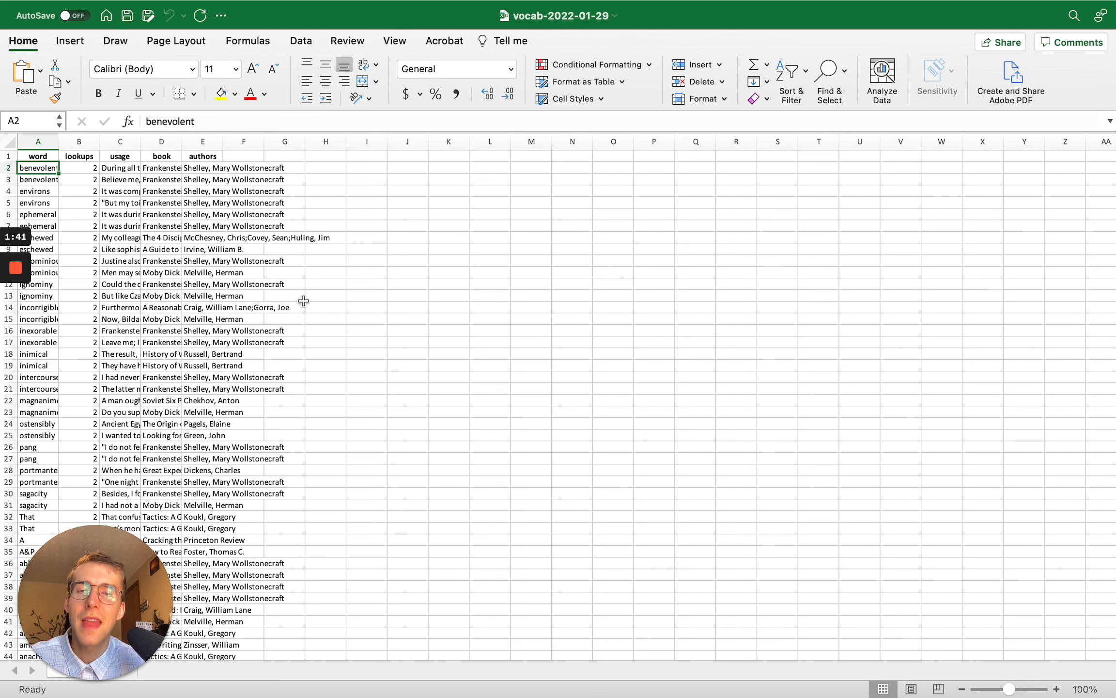
key(ctrl+Left)
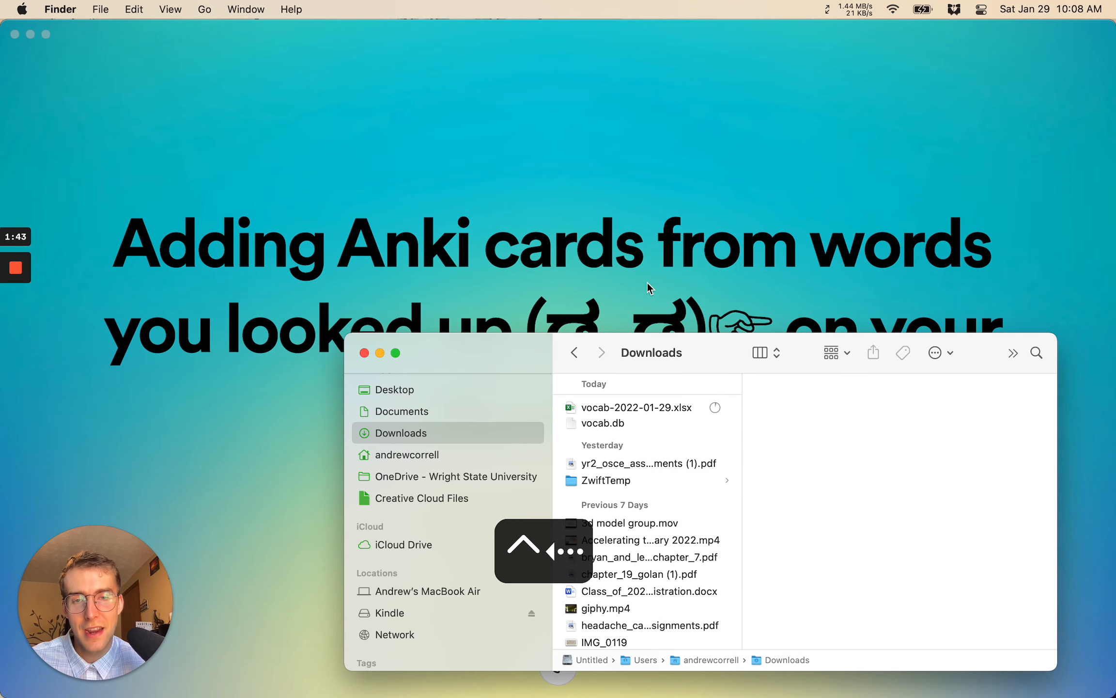
click(649, 282)
key(super+space)
text(k)
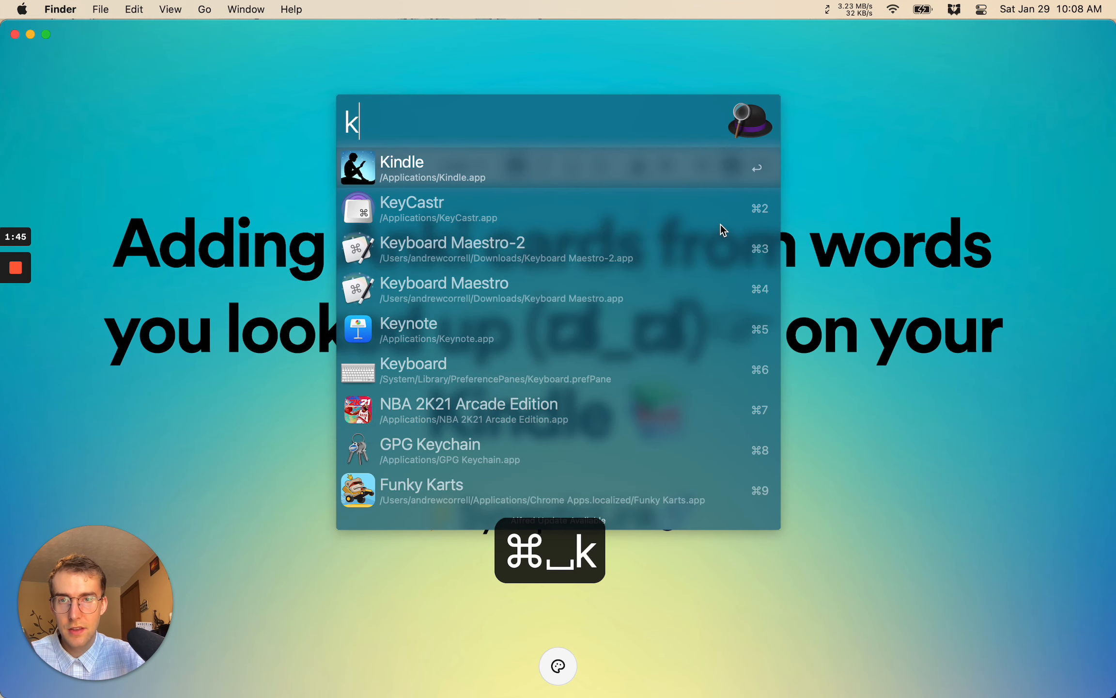
key(BackSpace)
text(a)
key(BackSpace)
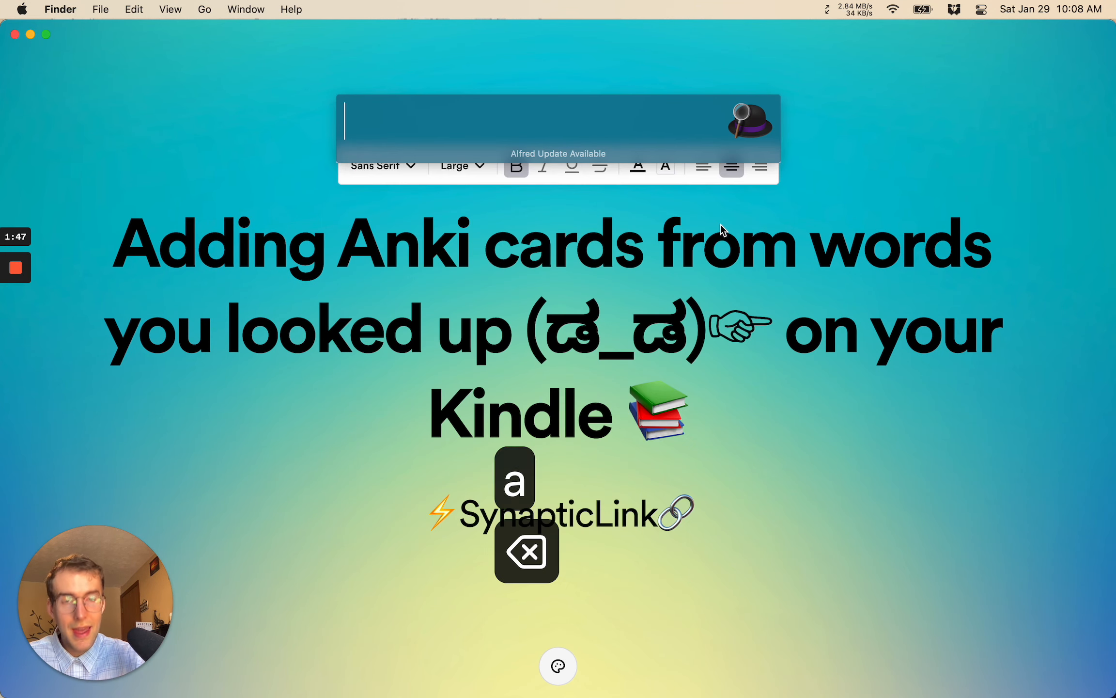
key(ctrl+Right)
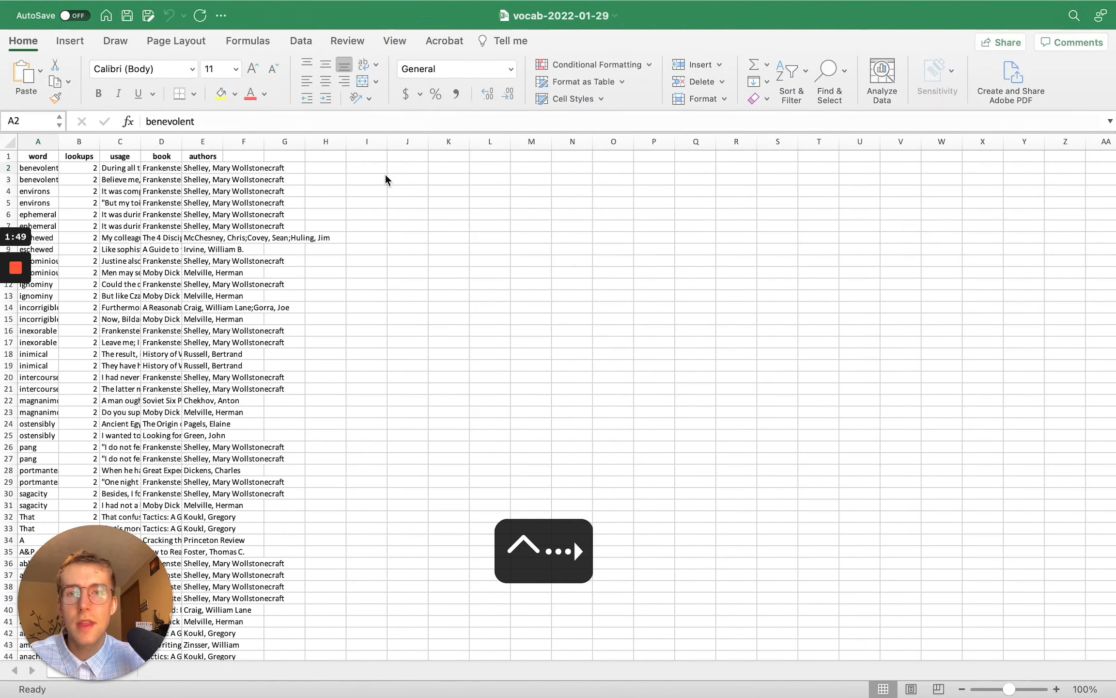
Step: Save a copy of the workbook as vocab-2022-01-29 in Downloads, in CSV UTF-8 (Comma delimited) format
click(95, 9)
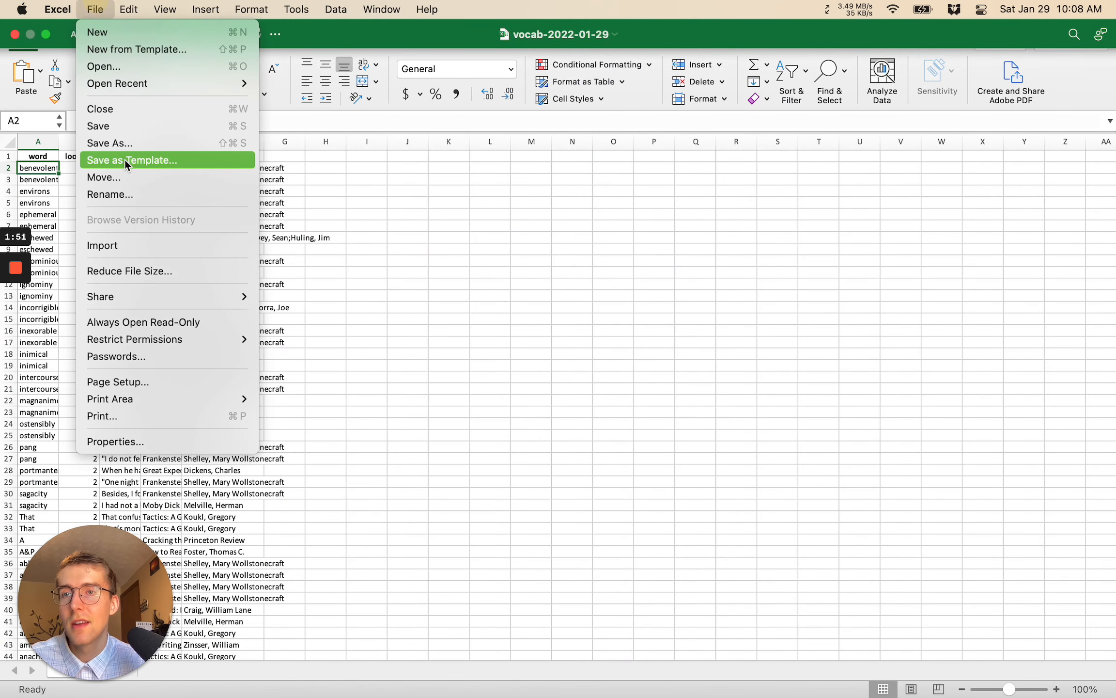
click(129, 141)
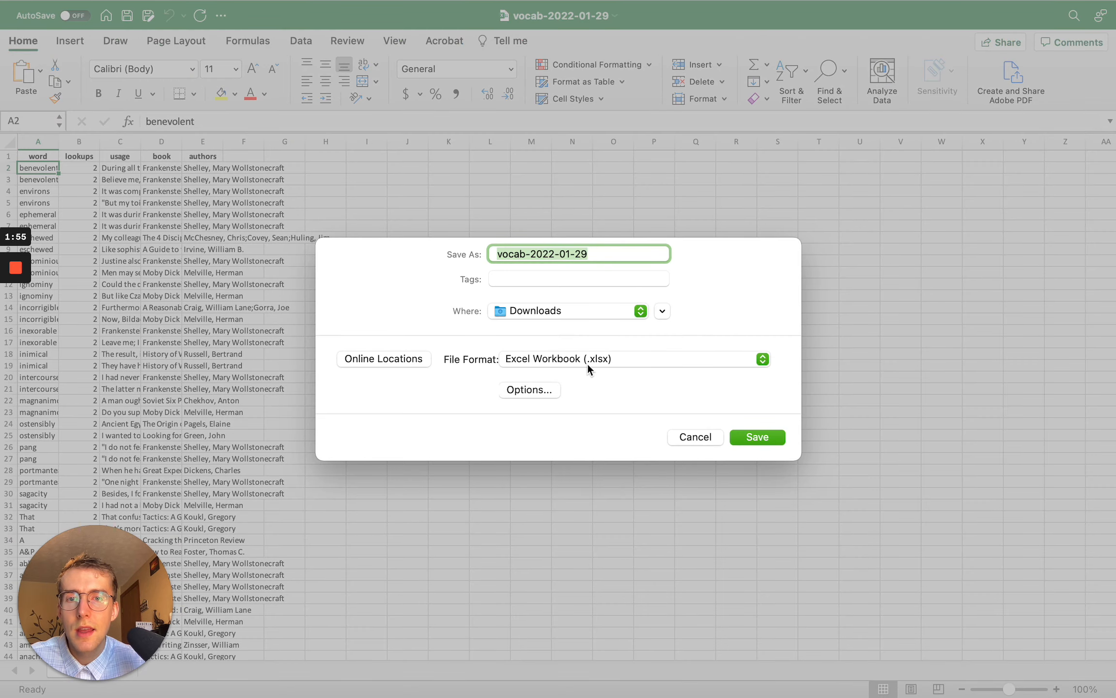
click(588, 364)
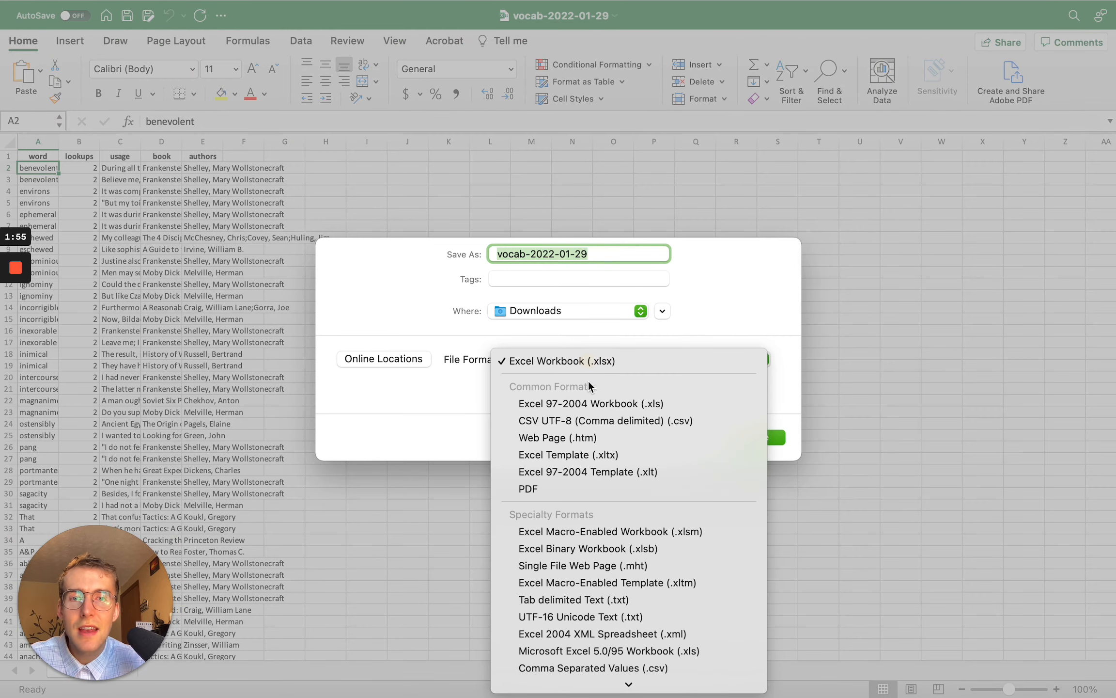
click(620, 417)
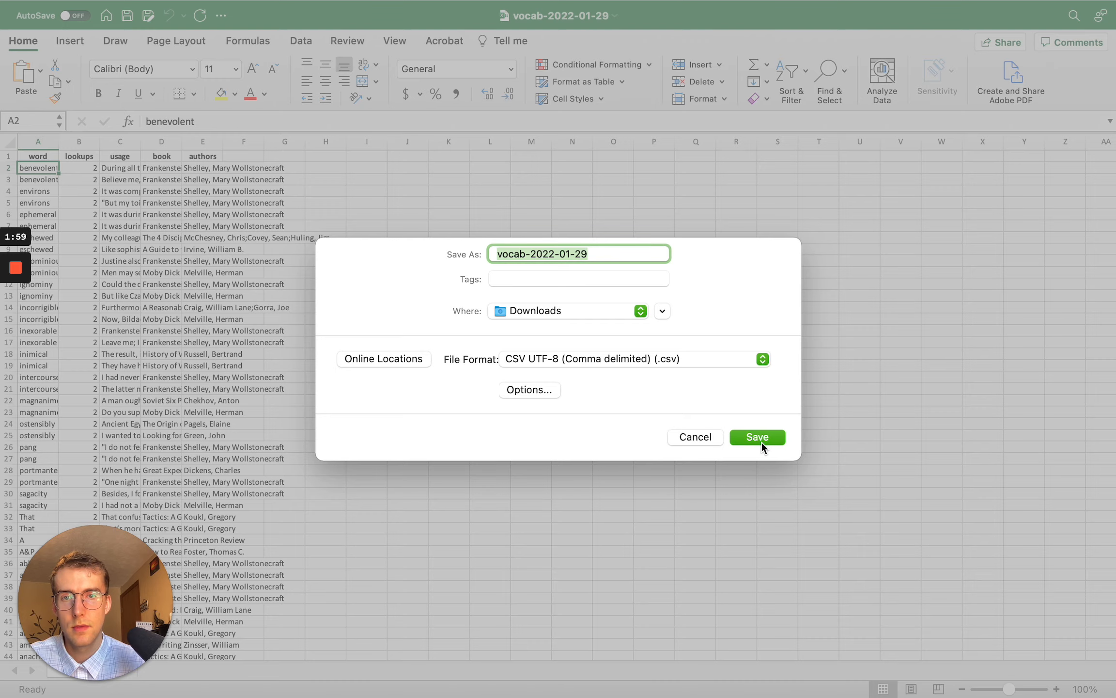
click(761, 442)
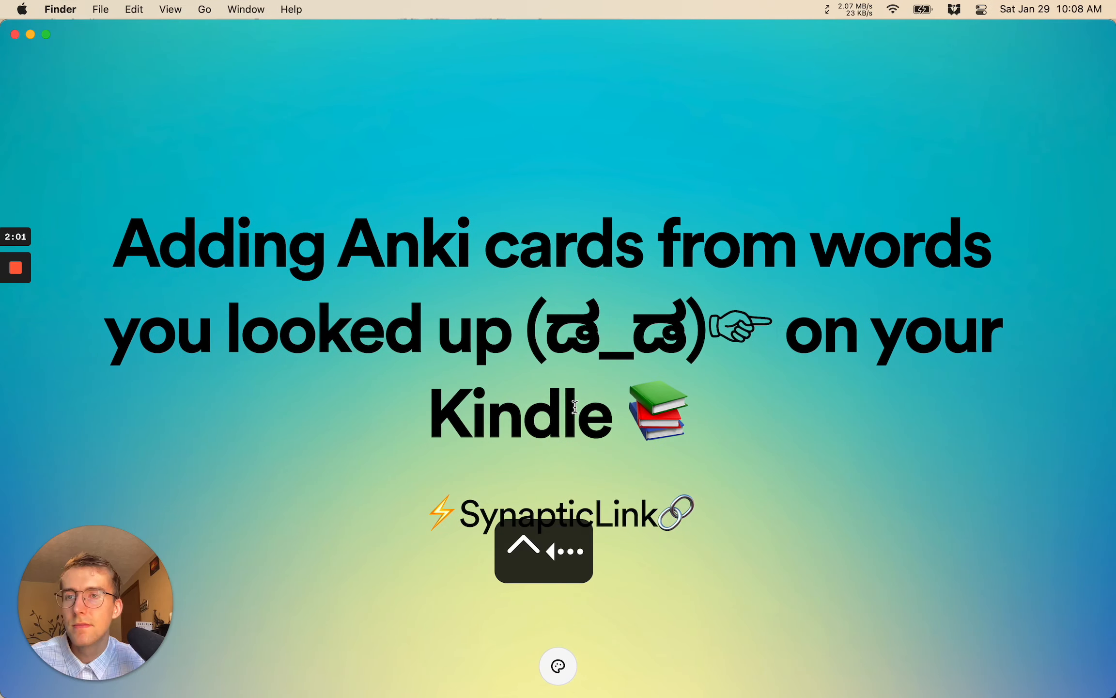
Step: Switch to Anki and open vocab-2022-01-29.csv from Downloads for import
key(super+space)
text(ank)
key(Return)
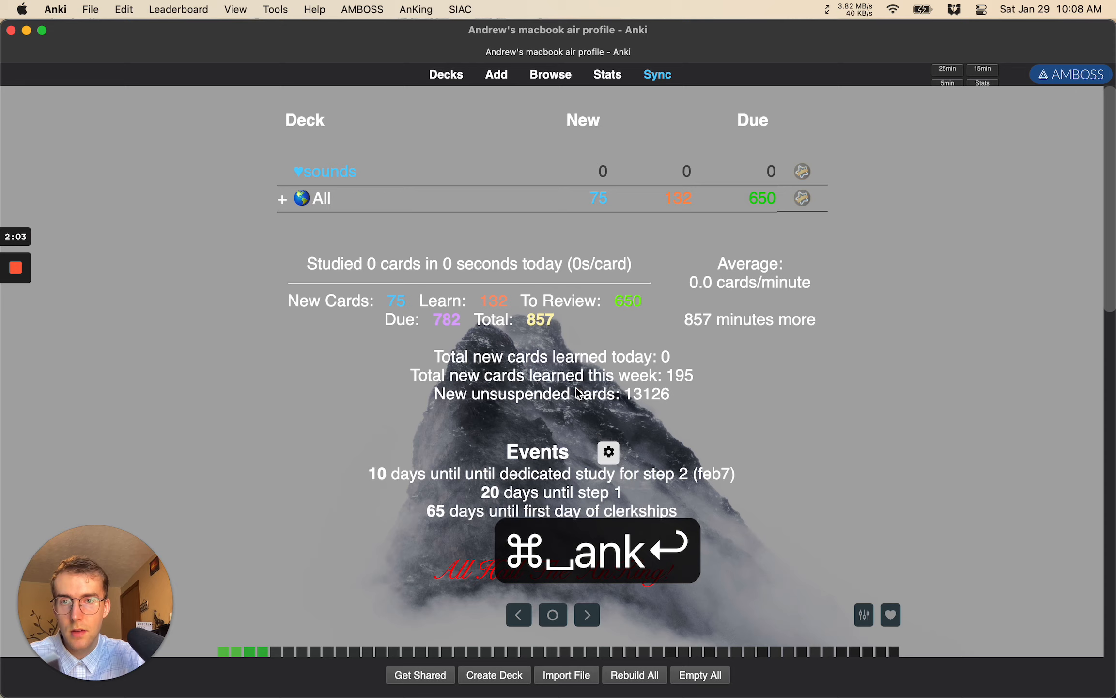
click(91, 9)
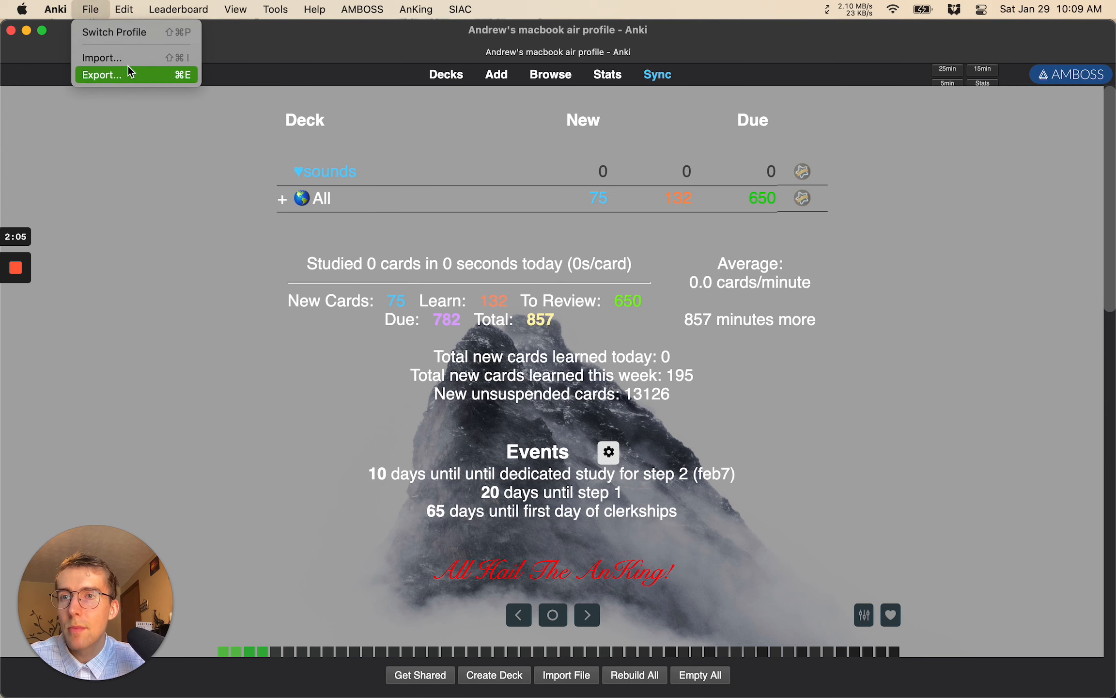
click(127, 63)
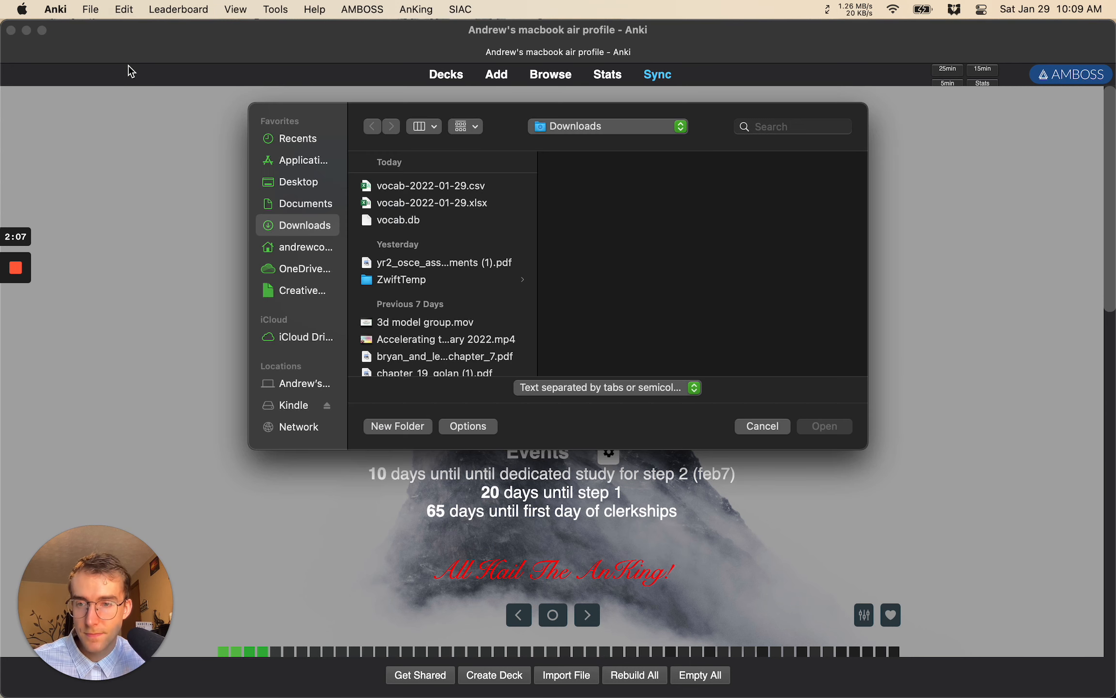
click(466, 186)
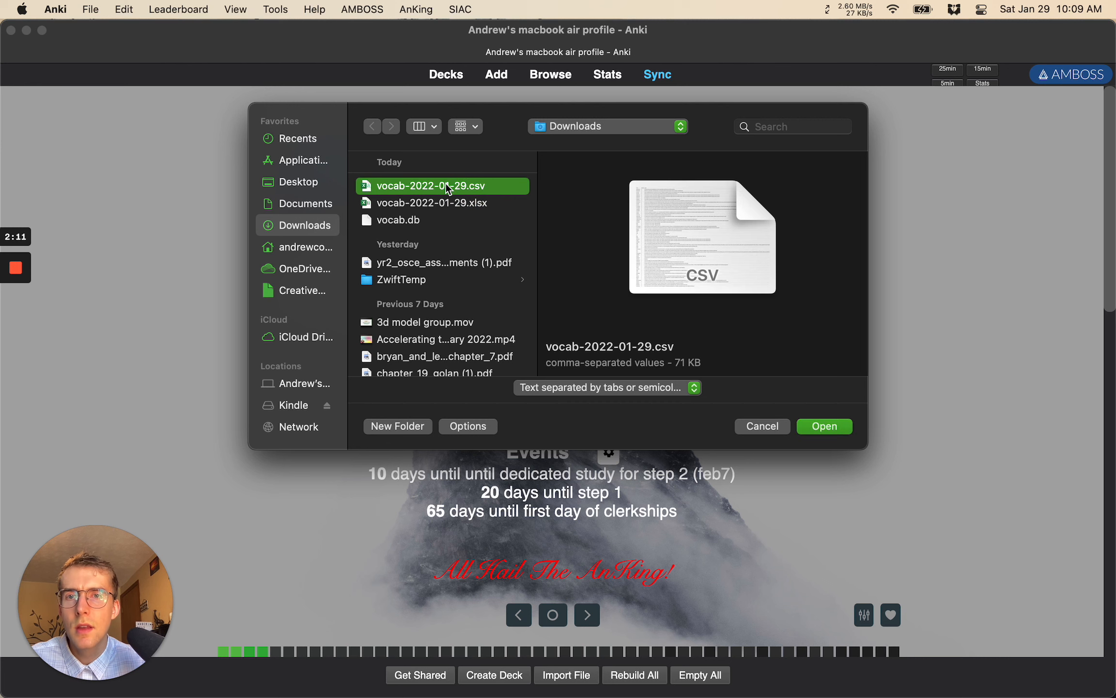
double_click(447, 186)
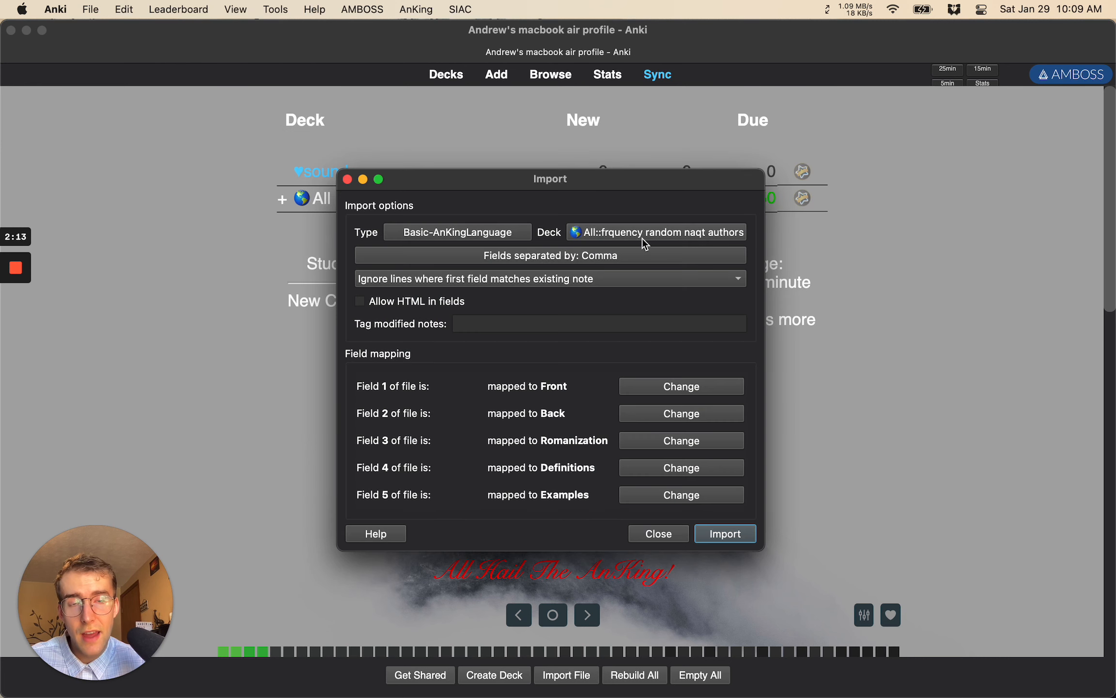
Step: Create a new deck named kindle vocab as the target deck of the import
click(647, 233)
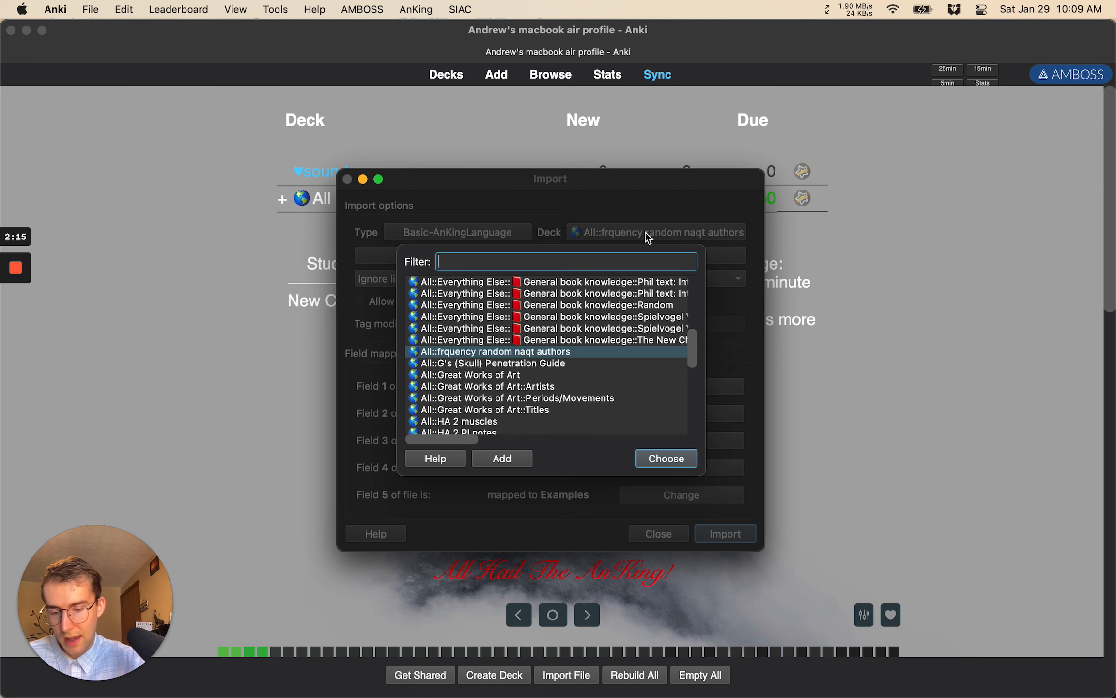
click(524, 461)
text(kindl)
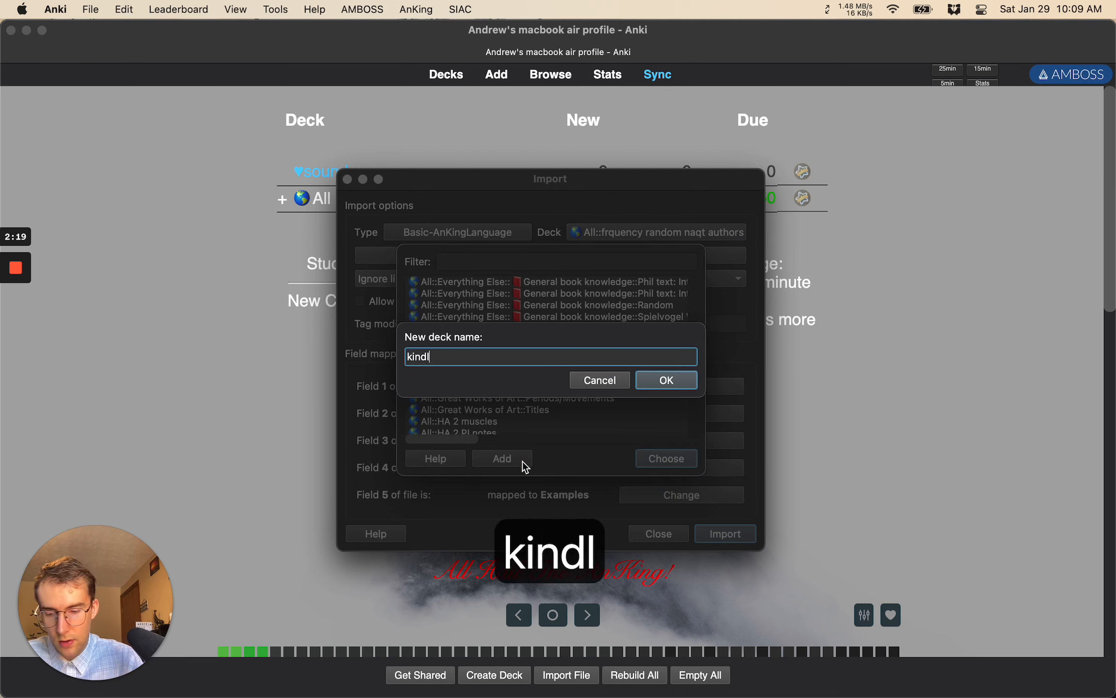
text(e vocab)
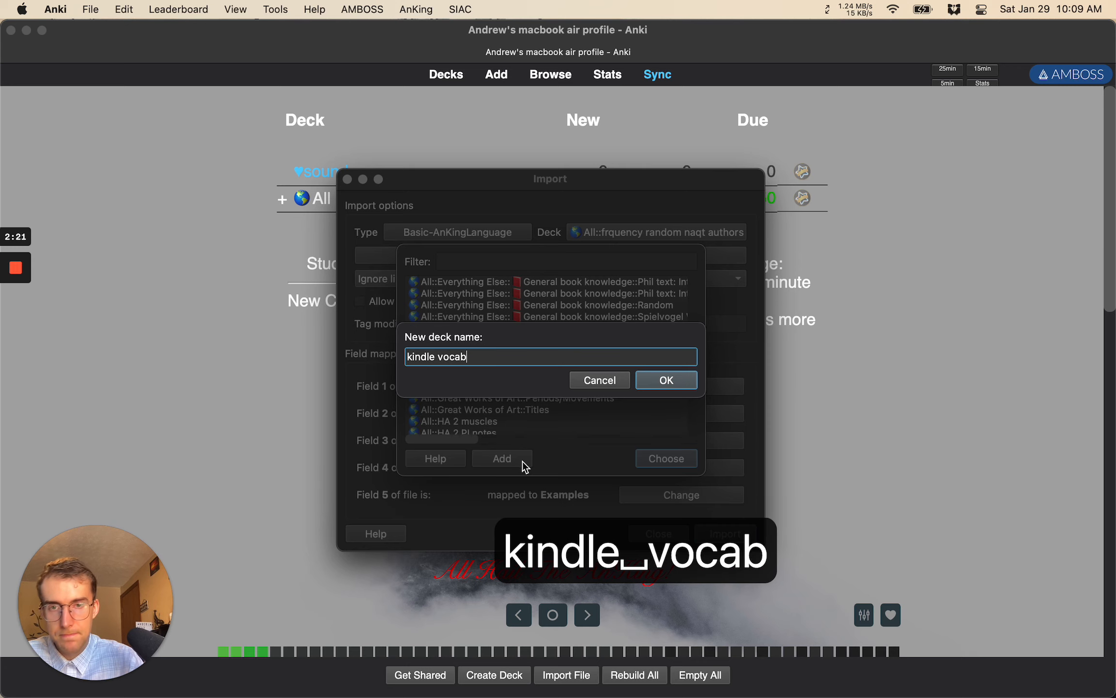
click(655, 384)
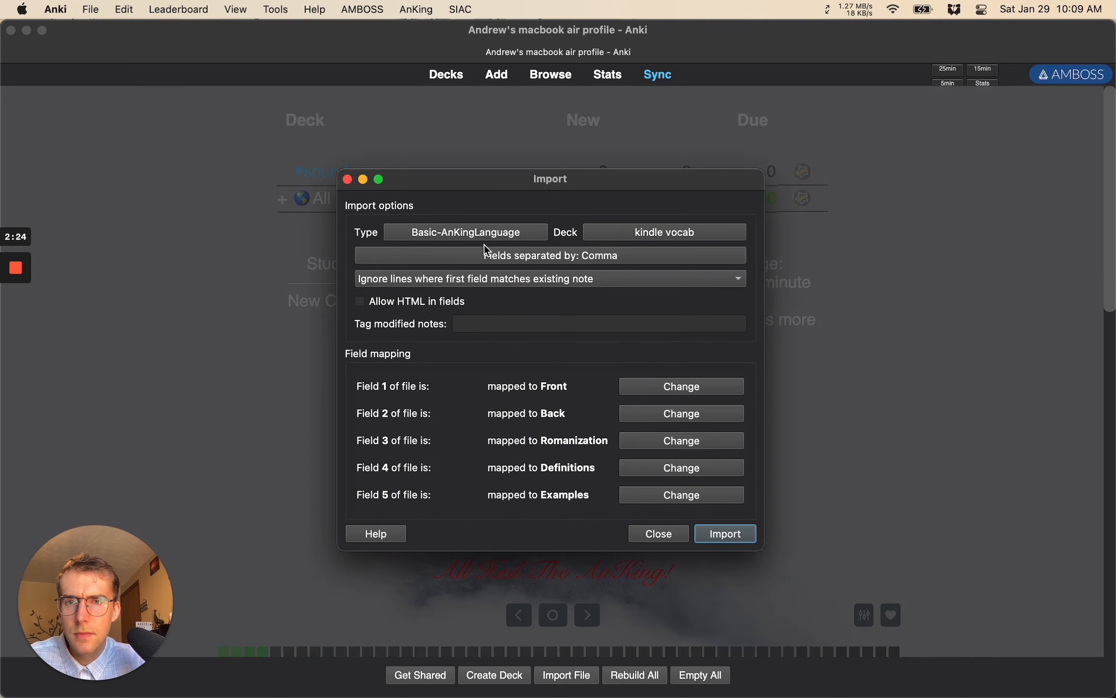
Step: Look through the note types for the import and choose Basic-AnKingLanguage
click(485, 233)
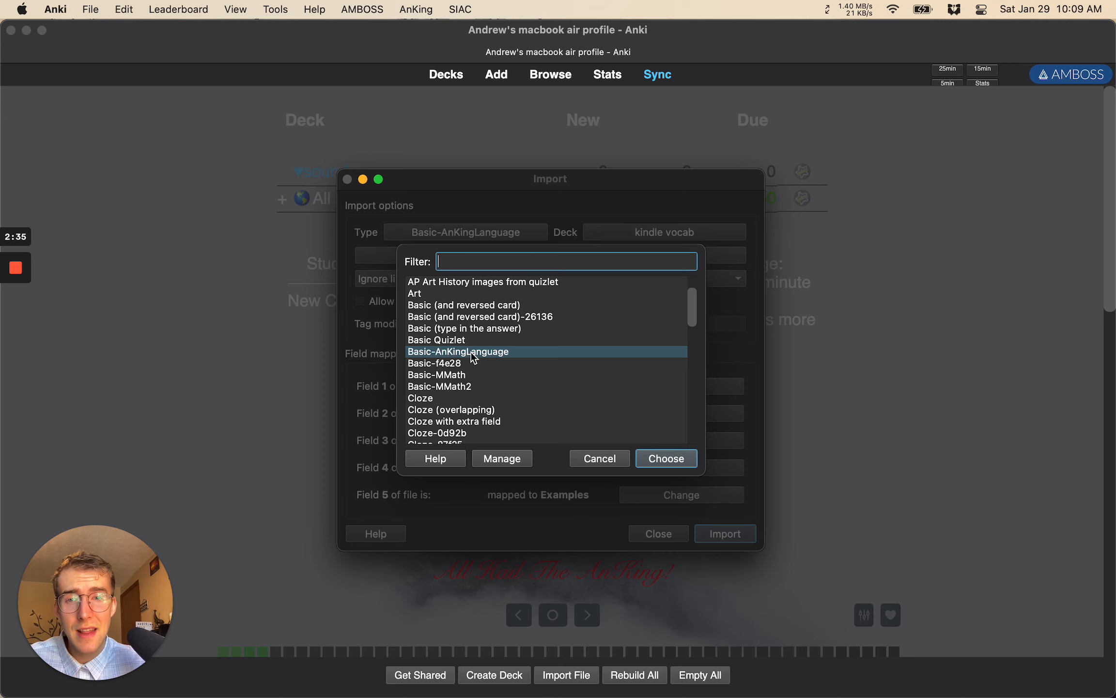
scroll(470, 440, down, 3)
scroll(468, 435, down, 2)
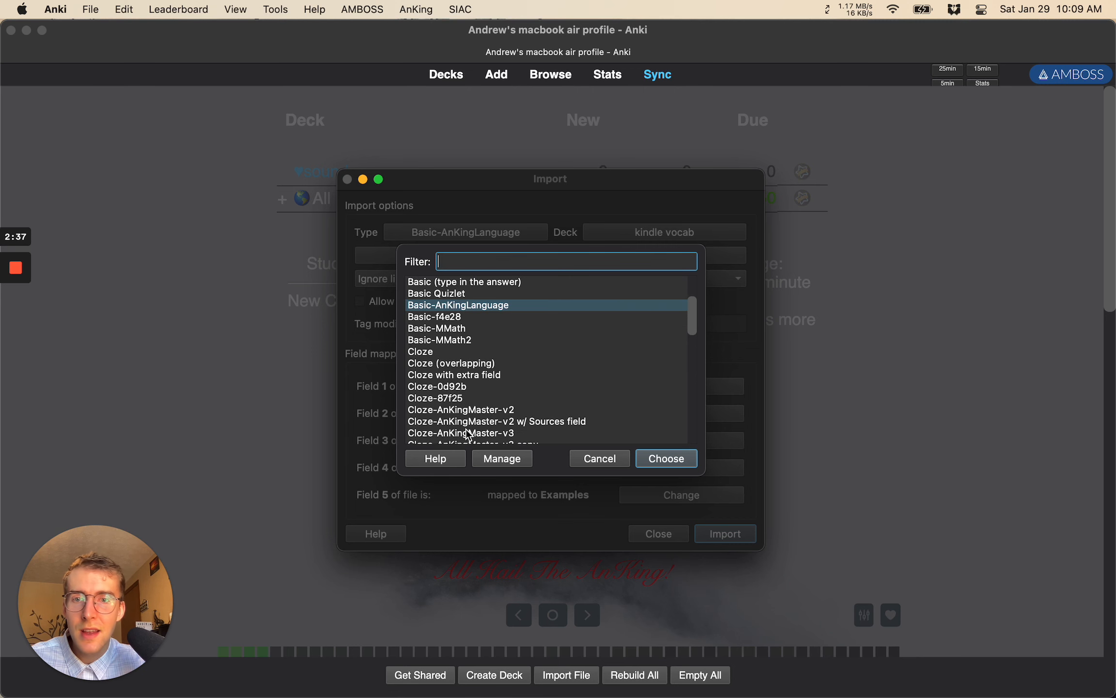
scroll(469, 429, up, 1)
double_click(475, 306)
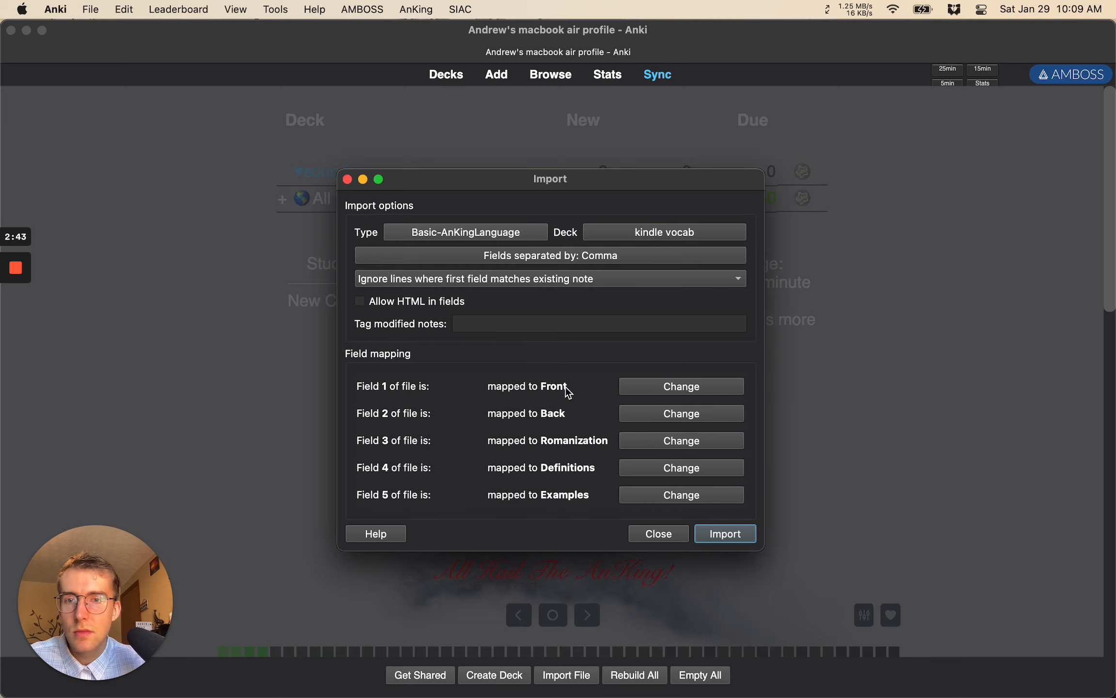
Step: Compare the field mapping with the column headings in the Excel sheet and set field 2, the lookups column, to be ignored
key(ctrl+Right)
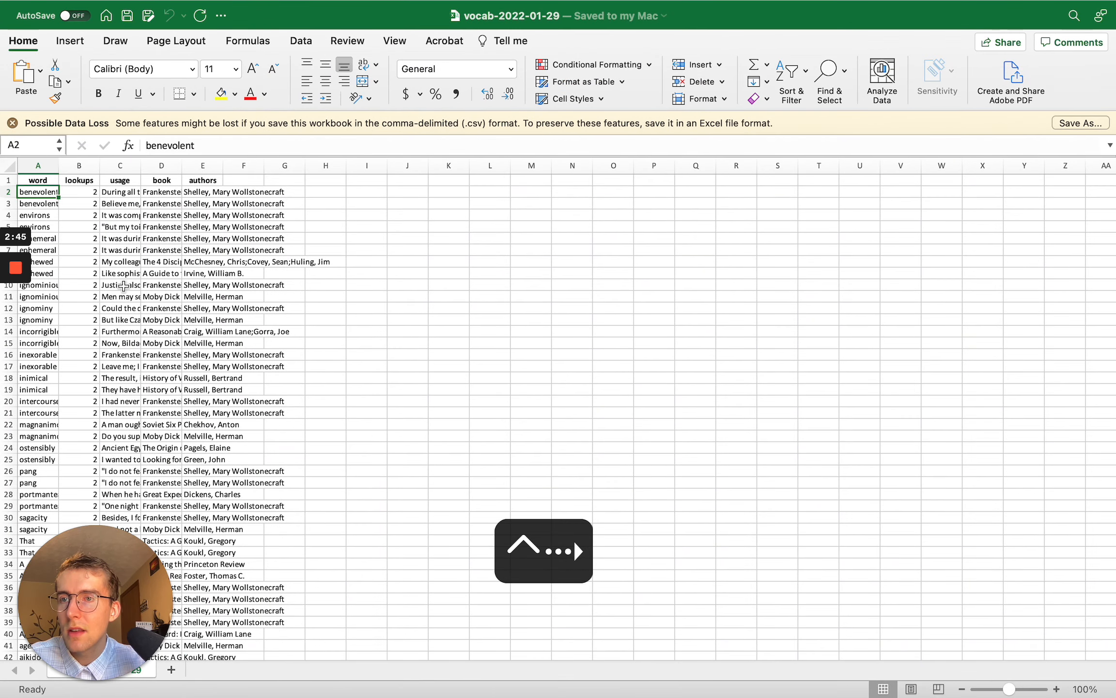
key(ctrl+Left)
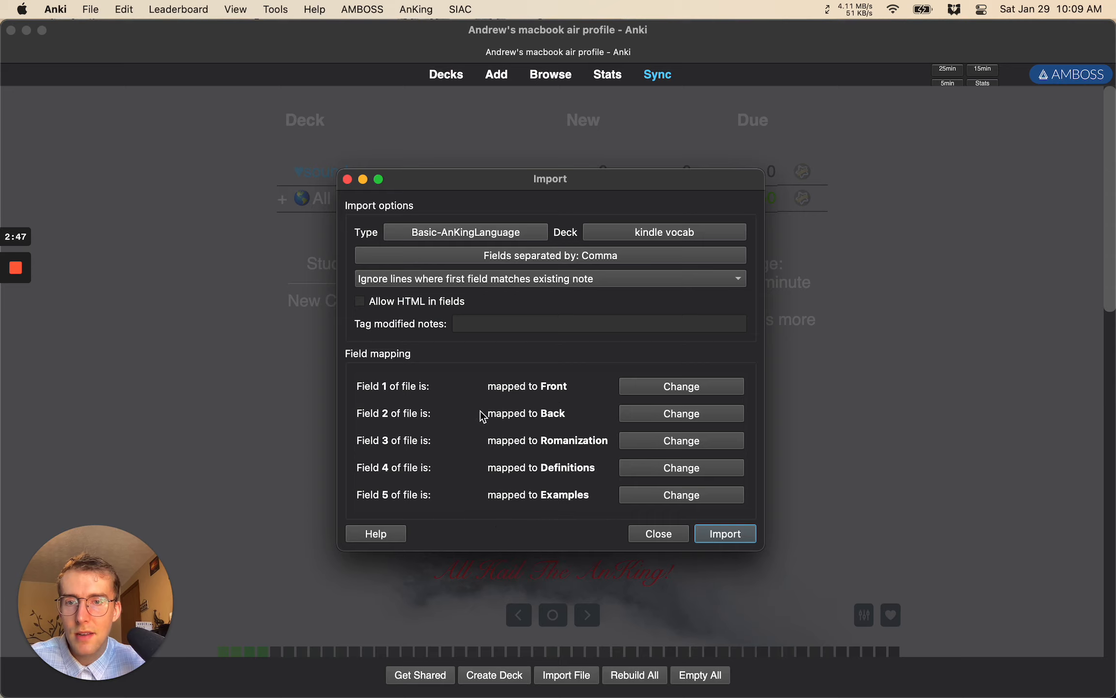
key(ctrl+Right)
click(79, 182)
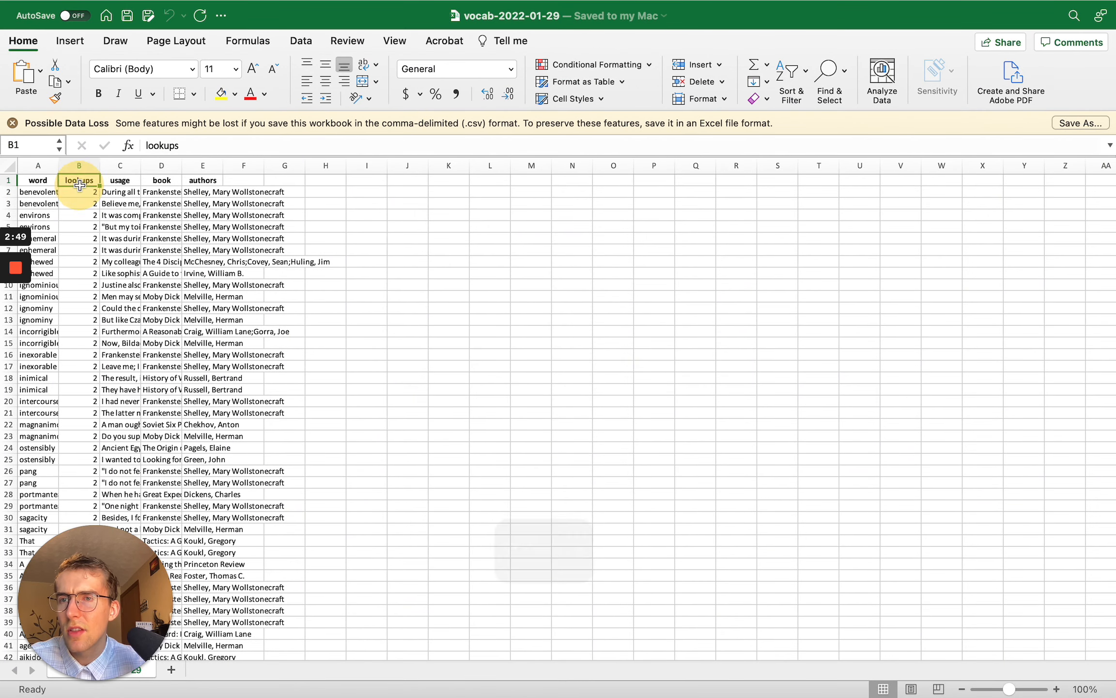
key(ctrl+Left)
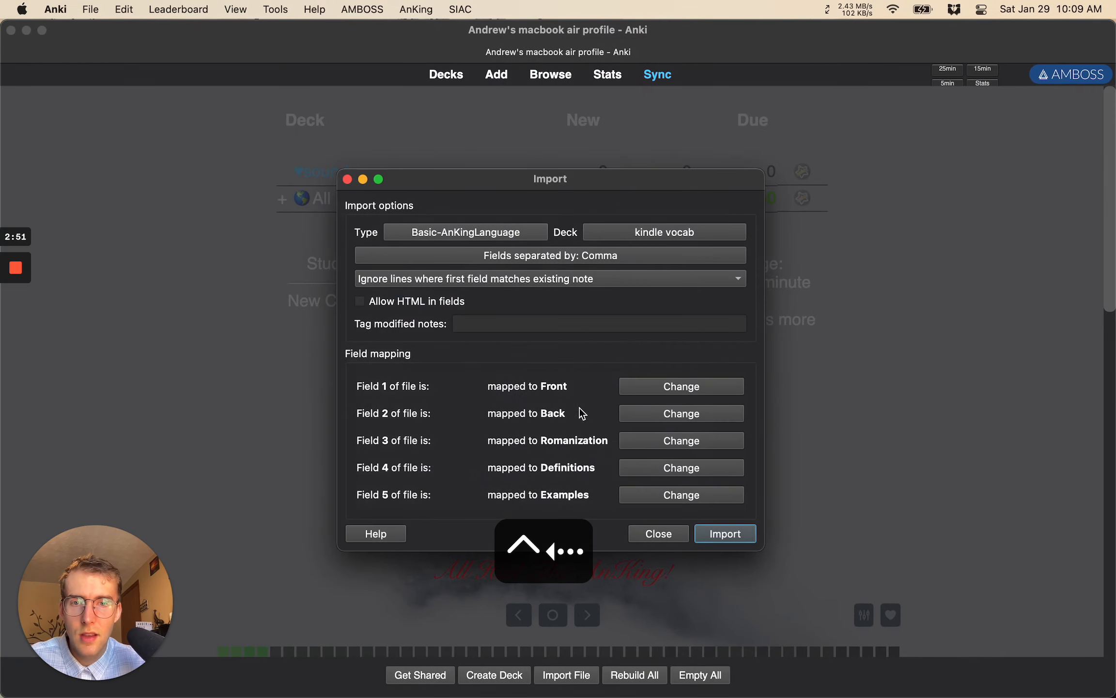
click(658, 414)
click(524, 345)
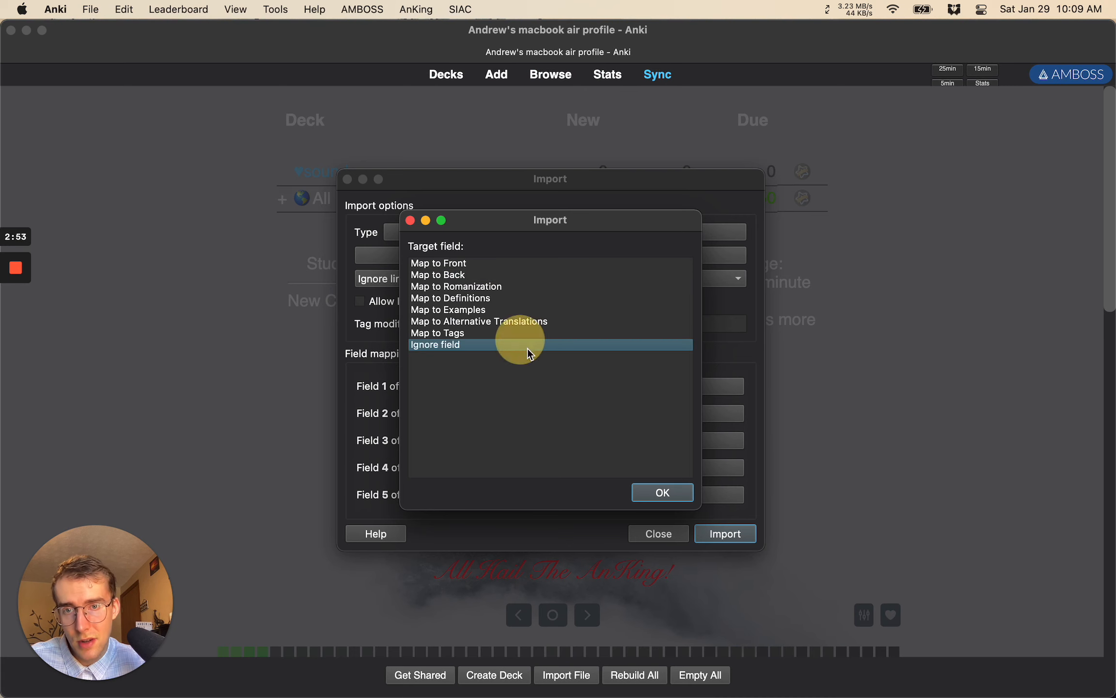
click(657, 495)
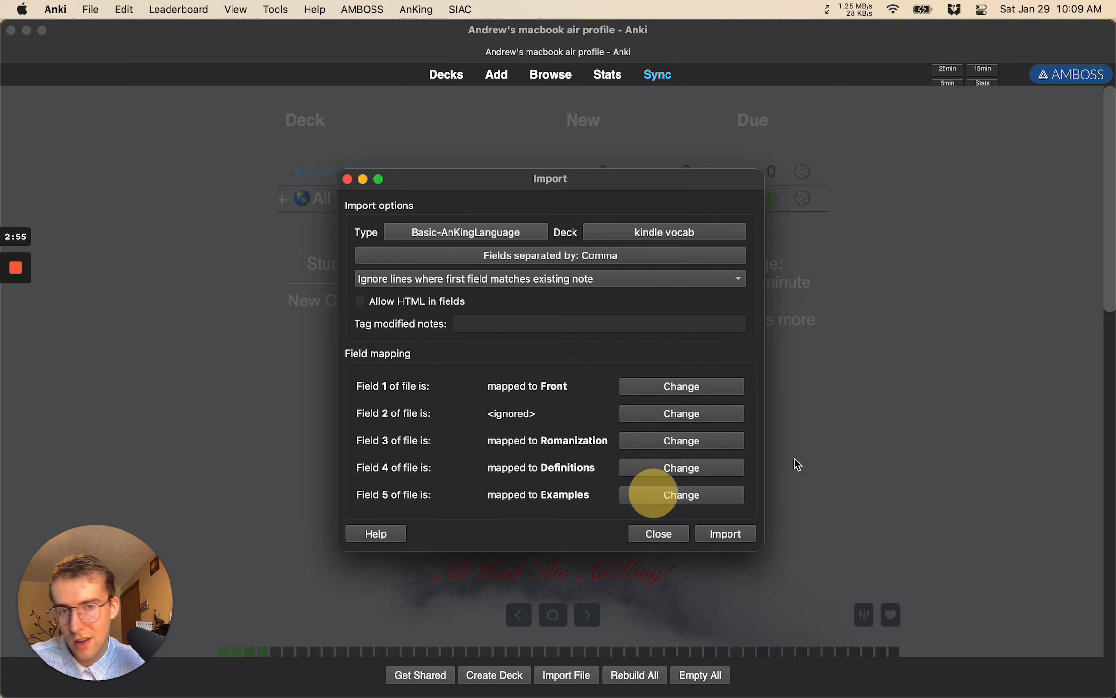
Step: Check the usage column in the Excel sheet and map field 3 of the file to Examples
key(ctrl+Right)
key(ctrl+Left)
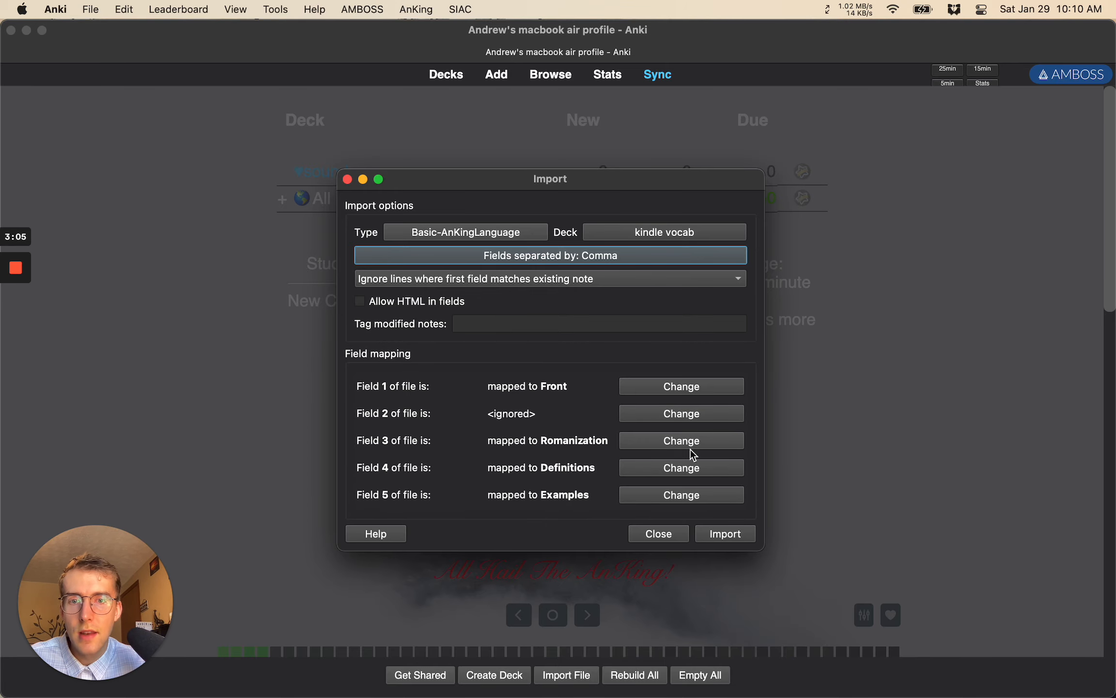
key(ctrl+Right)
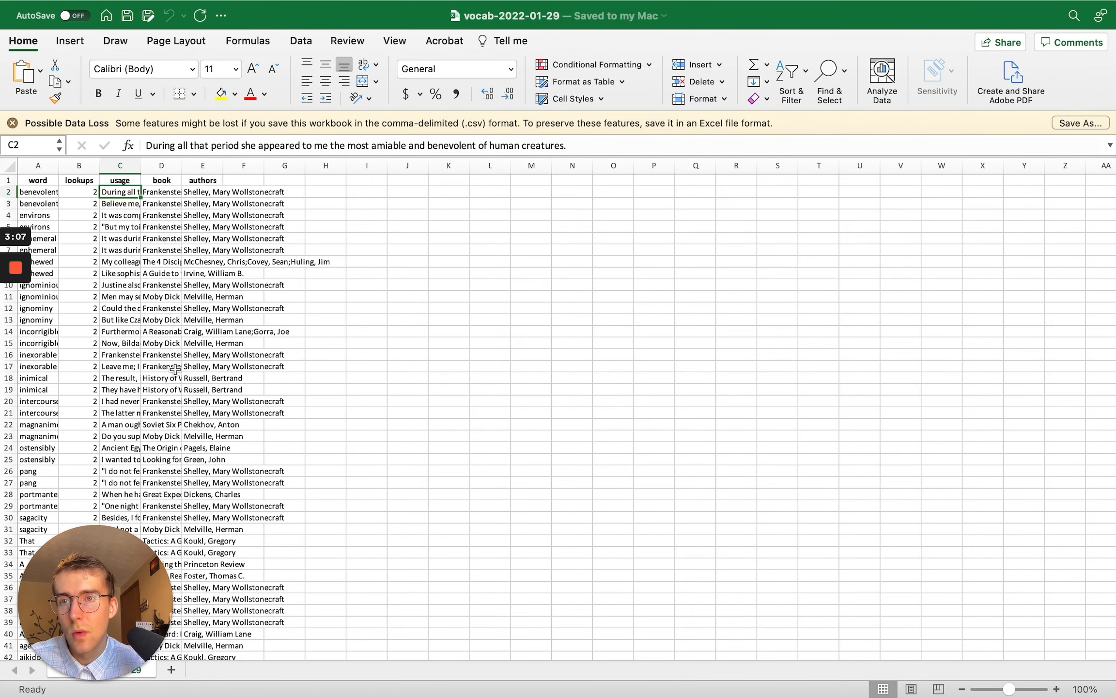
key(ctrl+Left)
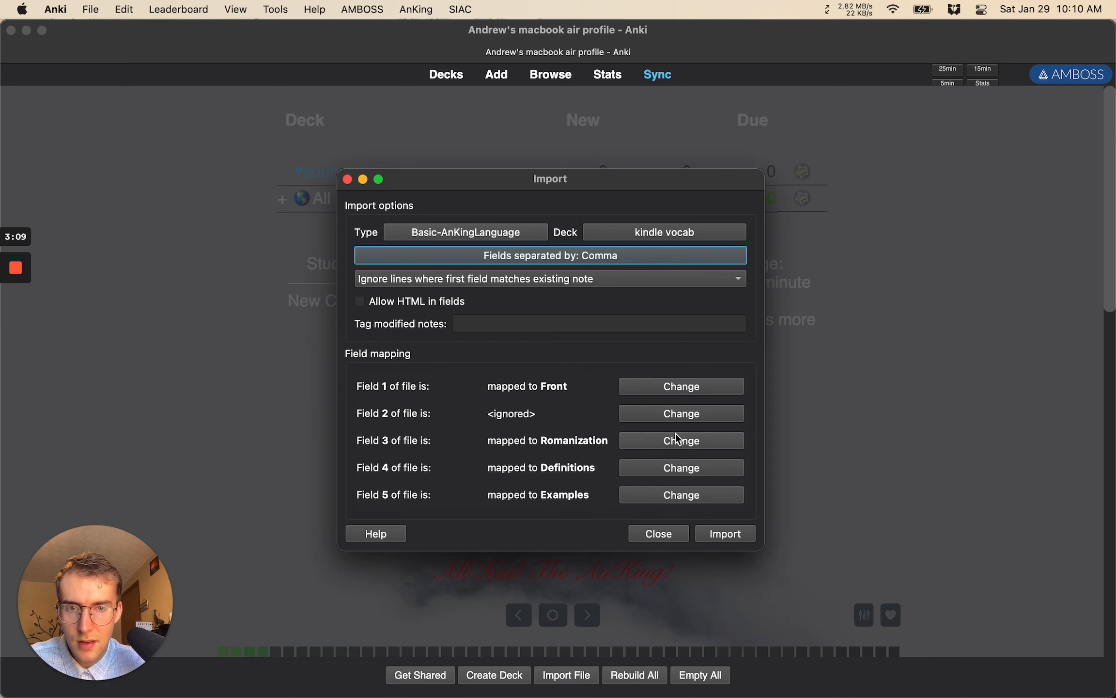
click(674, 440)
double_click(485, 311)
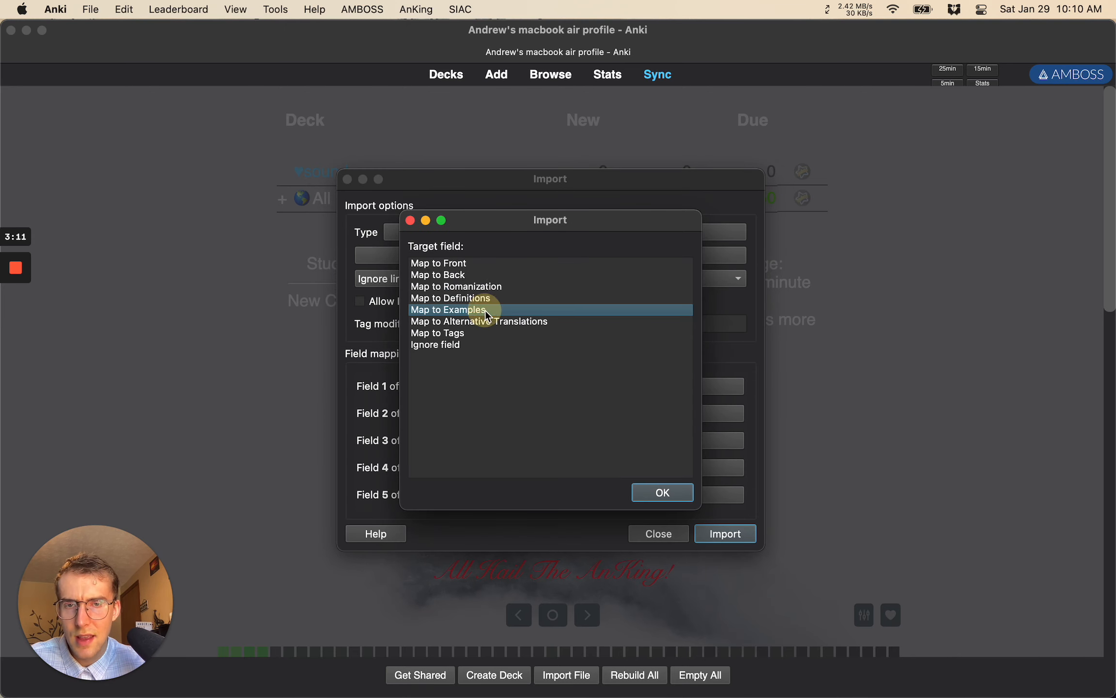
key(ctrl+Up)
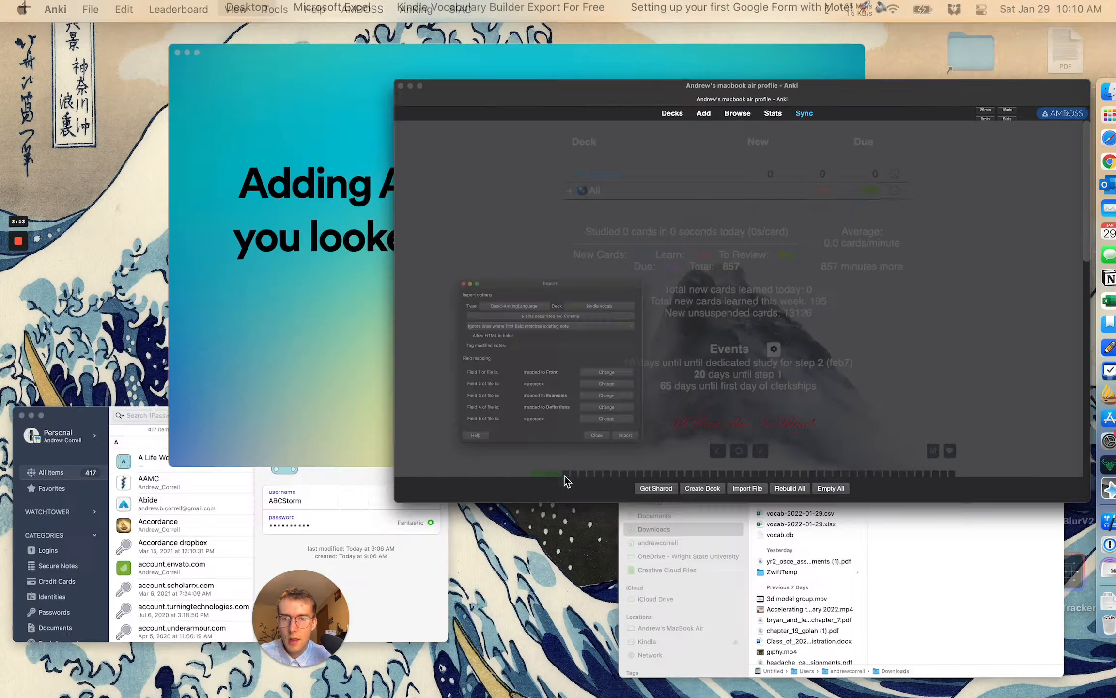
click(831, 310)
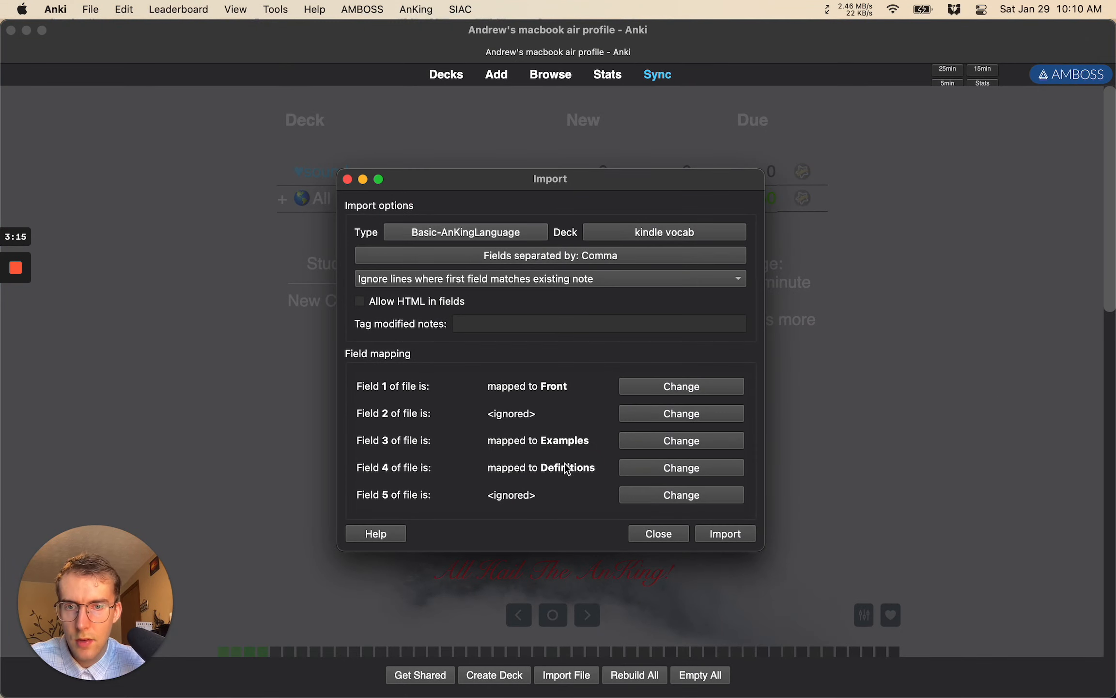
Step: Check the book column in the Excel sheet, map field 4 of the file to Romanization and run the import
key(ctrl+Right)
click(172, 191)
key(ctrl+Left)
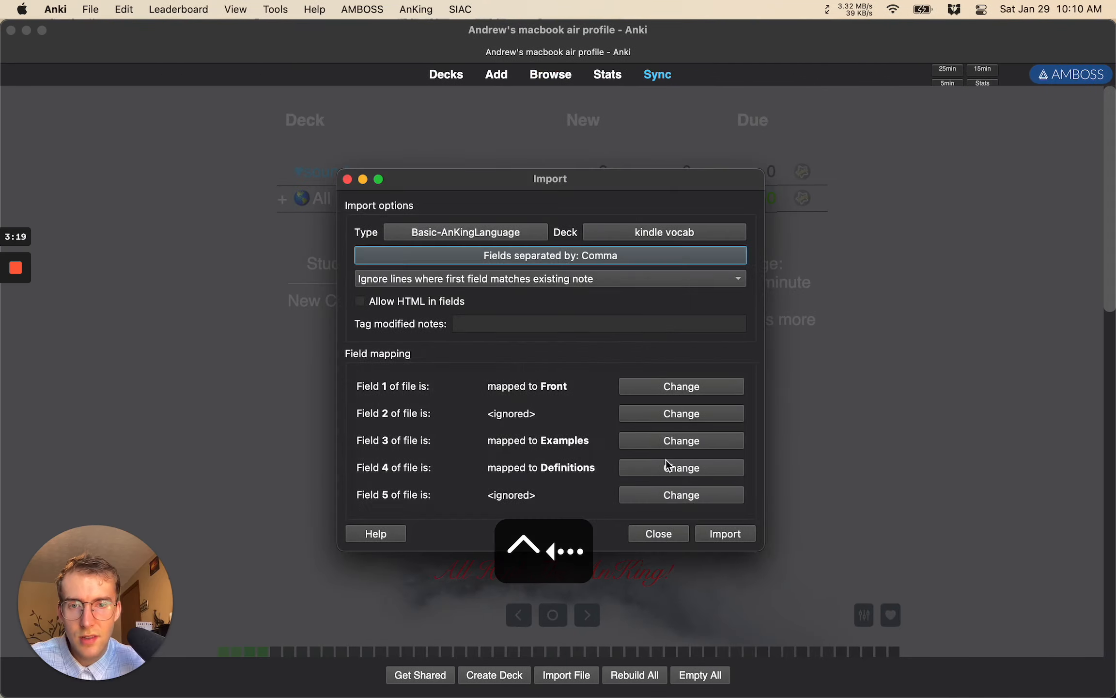
click(696, 464)
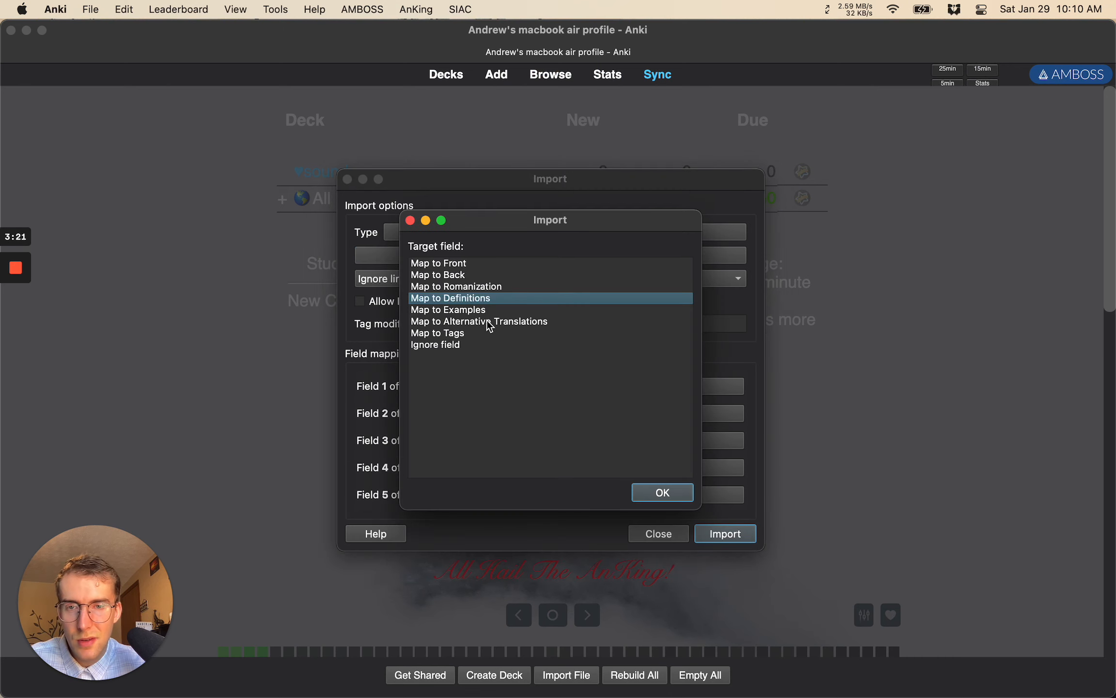
double_click(477, 285)
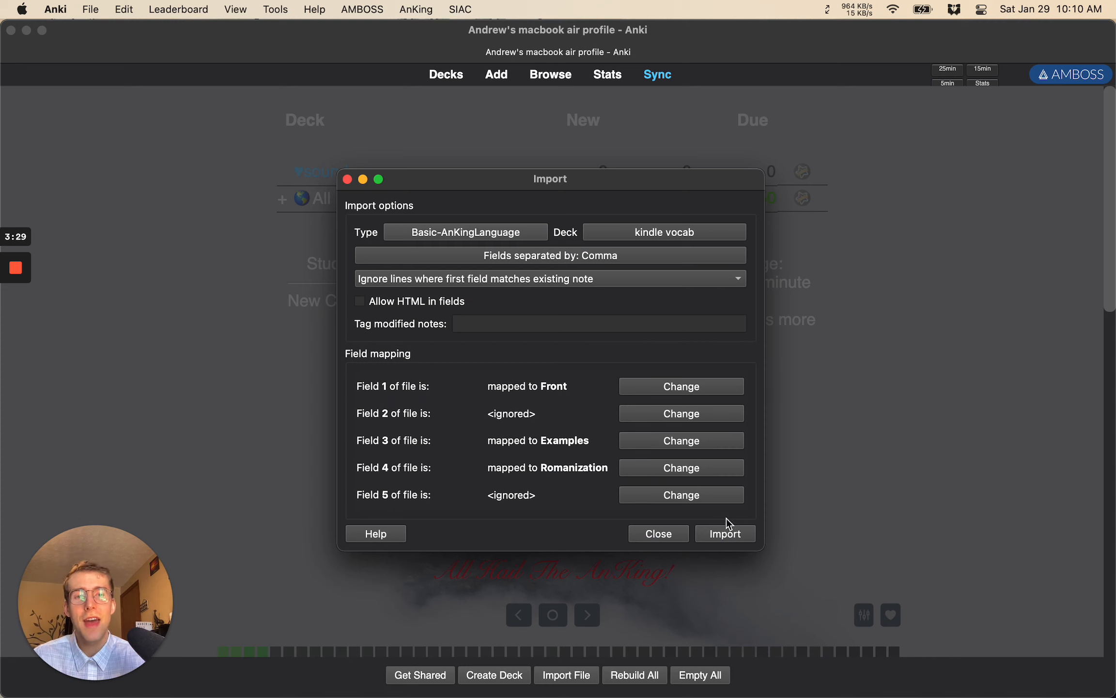
click(734, 534)
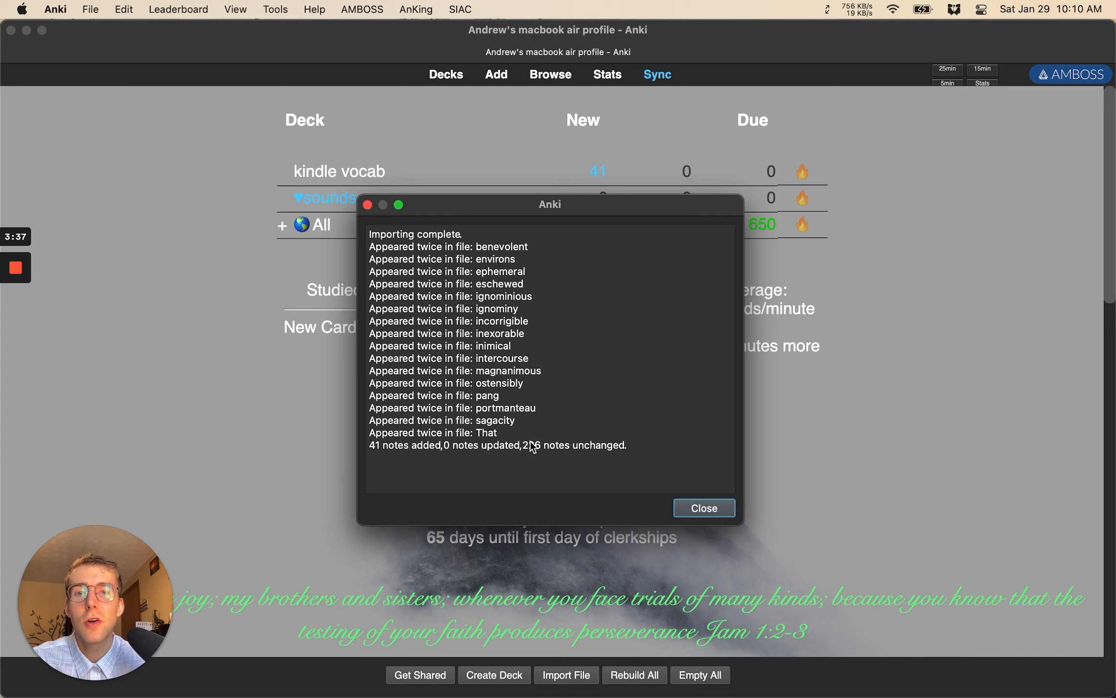
Step: Review the unchanged and added note counts in the import summary, close it and open the card browser
drag(523, 446, 622, 446)
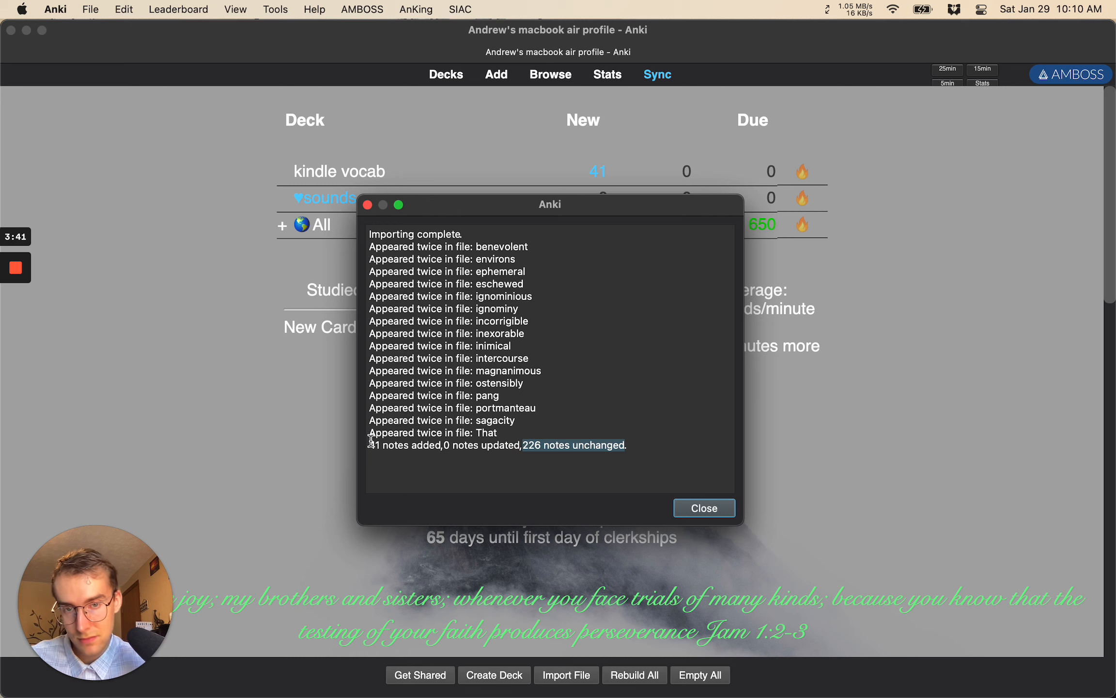
drag(371, 445, 448, 443)
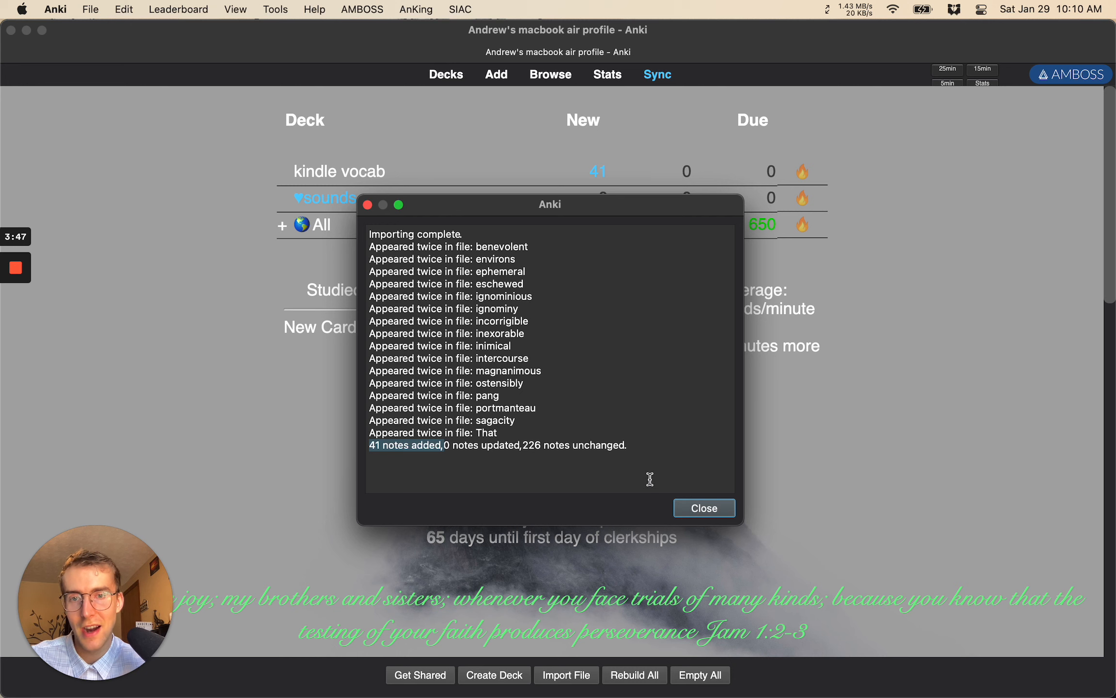
click(707, 508)
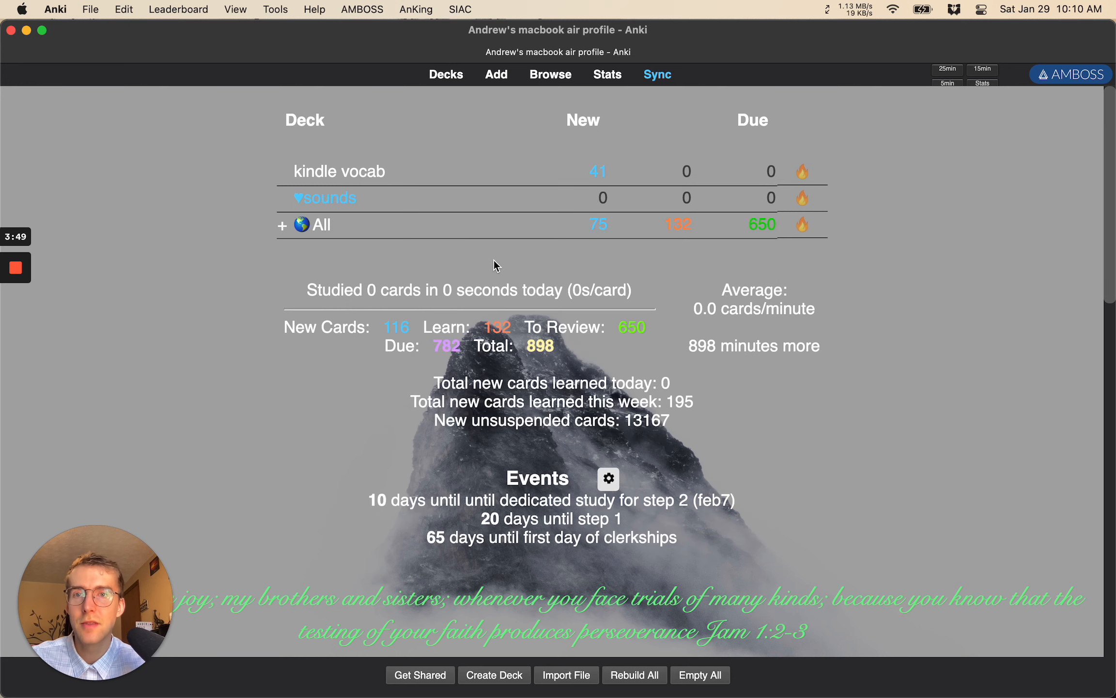
key(b)
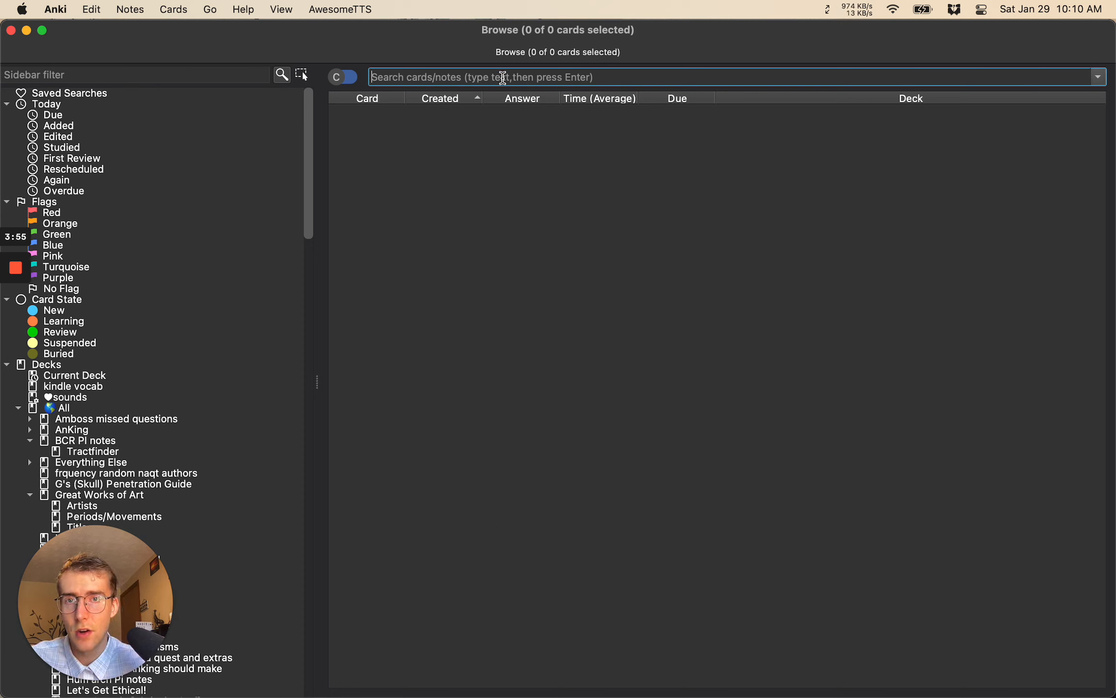
text(added)
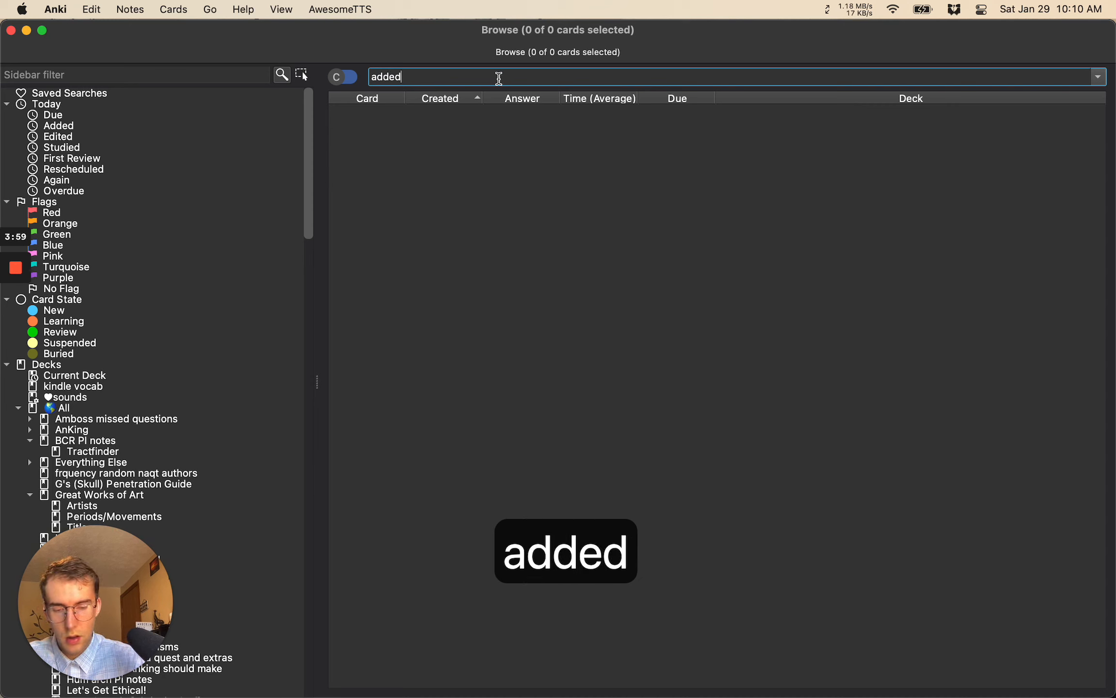
key(BackSpace)
key(BackSpace)
key(BackSpace)
key(BackSpace)
key(BackSpace)
key(BackSpace)
Step: Filter the card browser to the kindle vocab deck under Amboss missed questions, using the deck selection search for "kind"
text(x)
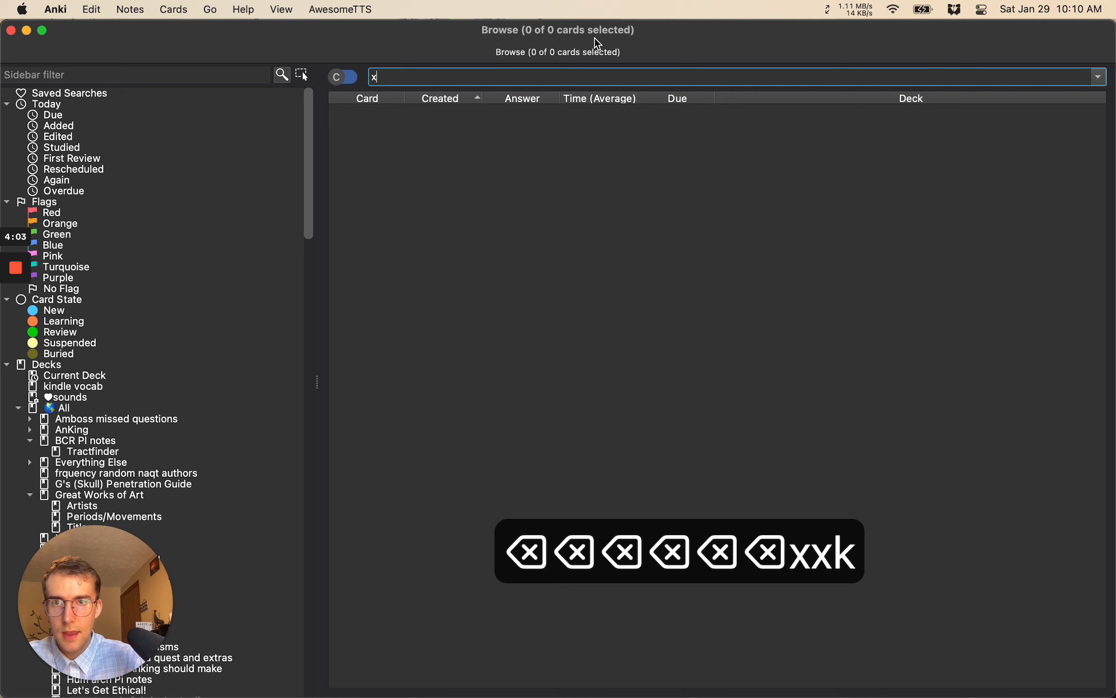
text(xki)
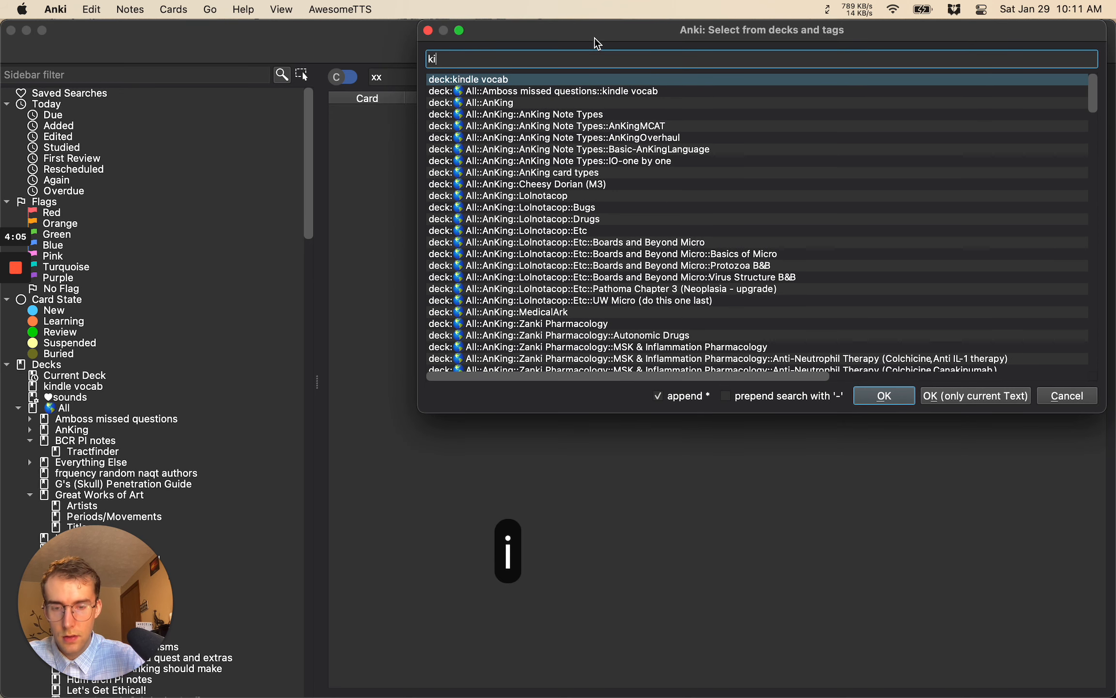
text(nd)
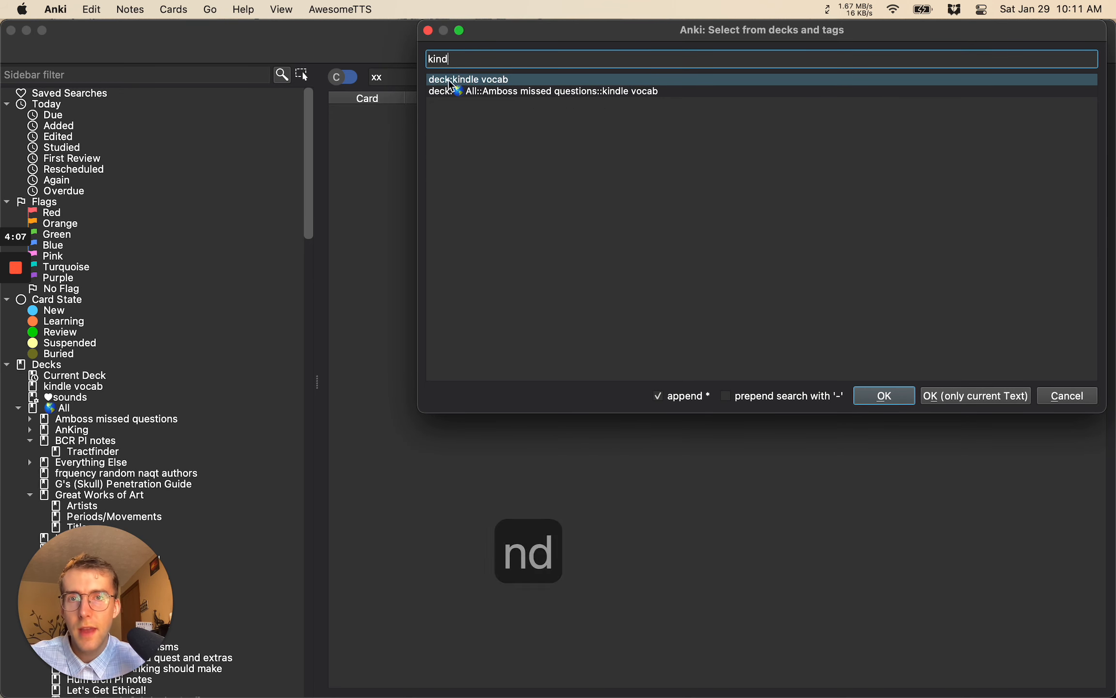
click(536, 95)
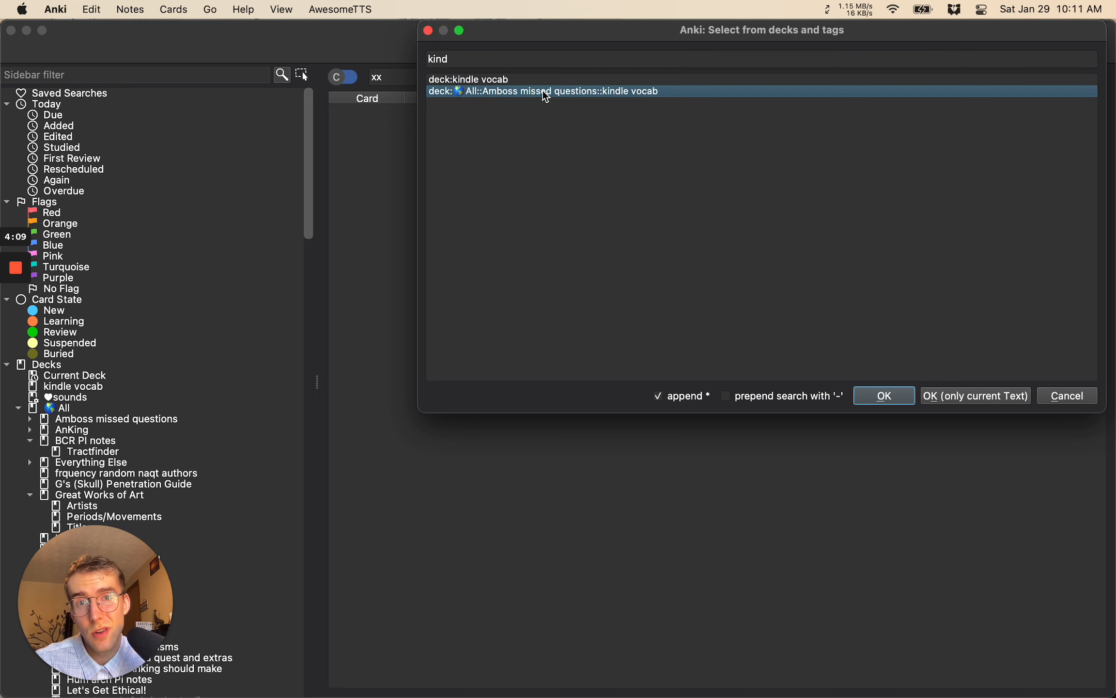
double_click(545, 96)
scroll(512, 287, up, 10)
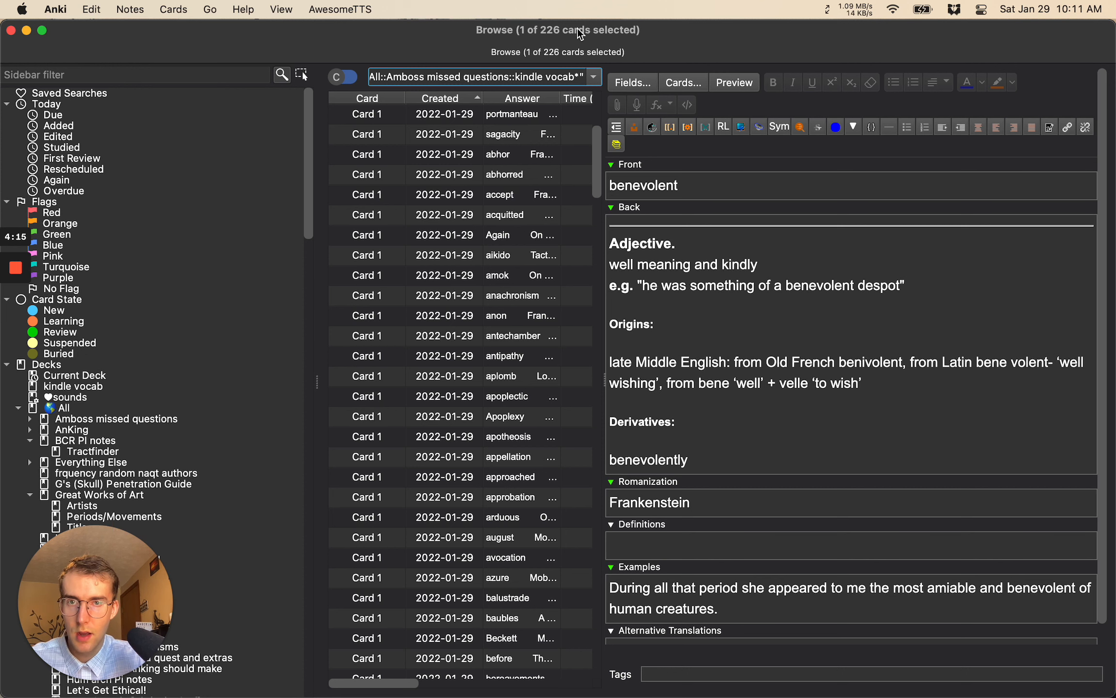
Step: Look through the imported cards and compare the Back field of the ennui card with that of the benevolent card
scroll(516, 388, down, 10)
scroll(492, 377, down, 15)
click(492, 377)
click(506, 317)
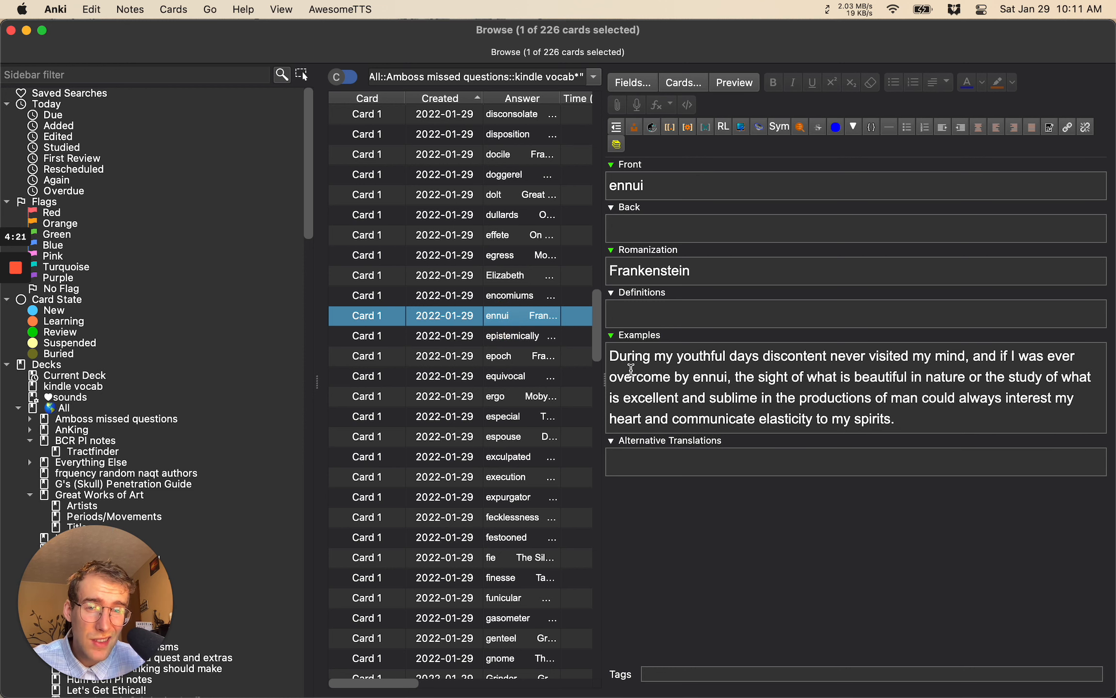
scroll(457, 340, up, 5)
scroll(479, 228, up, 10)
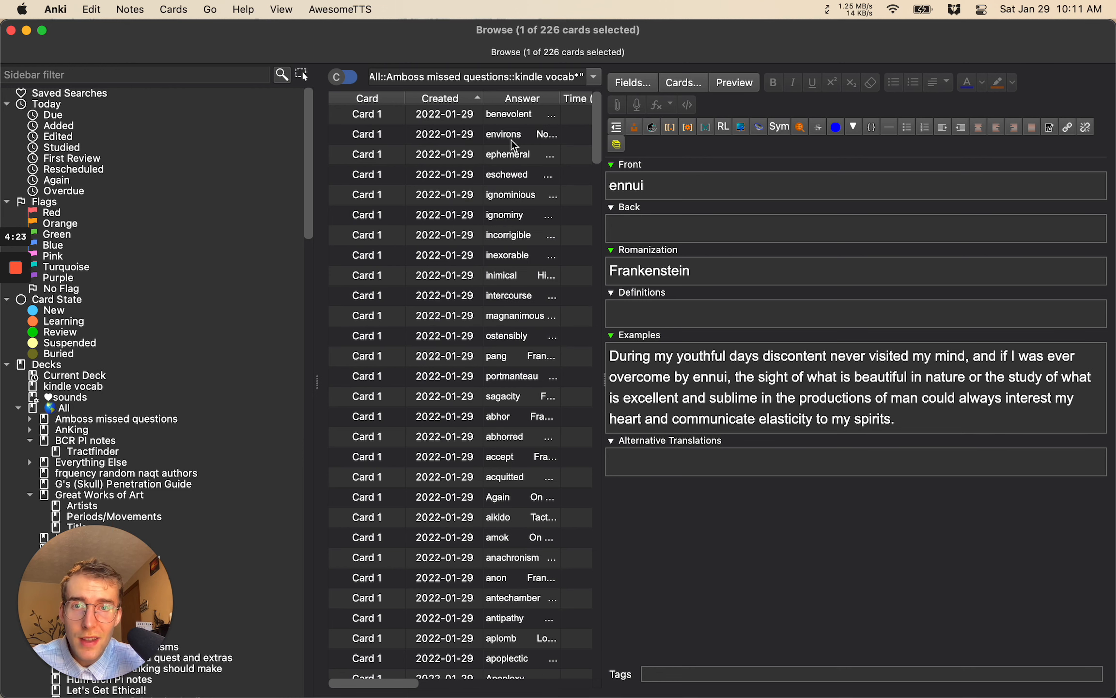
click(509, 116)
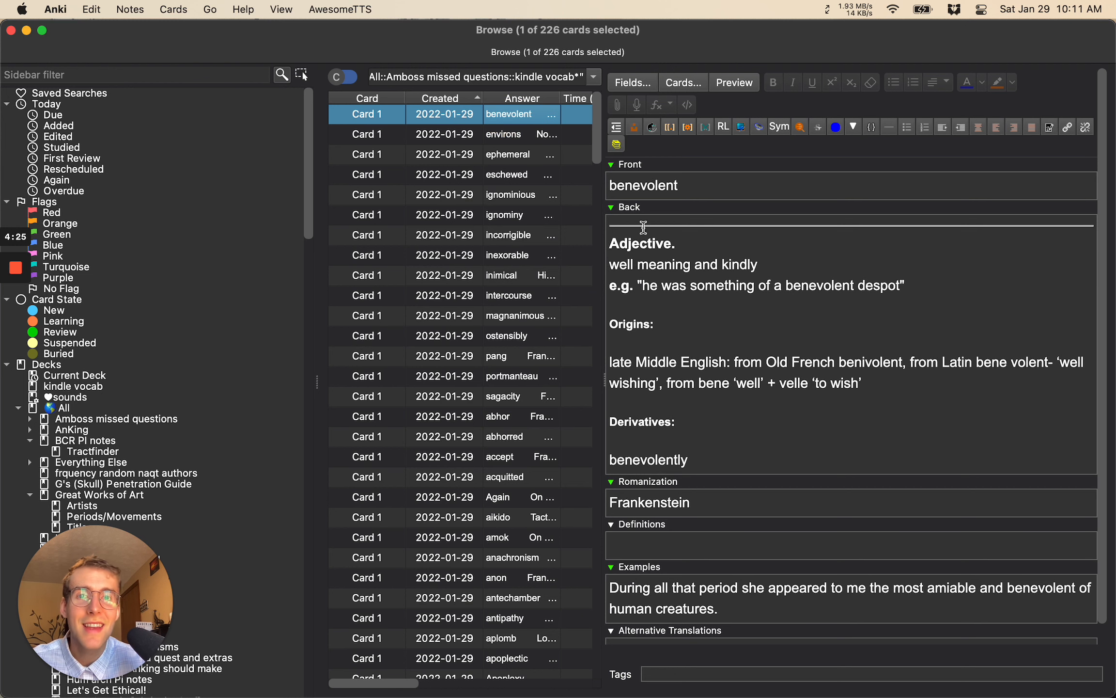
drag(619, 251, 776, 388)
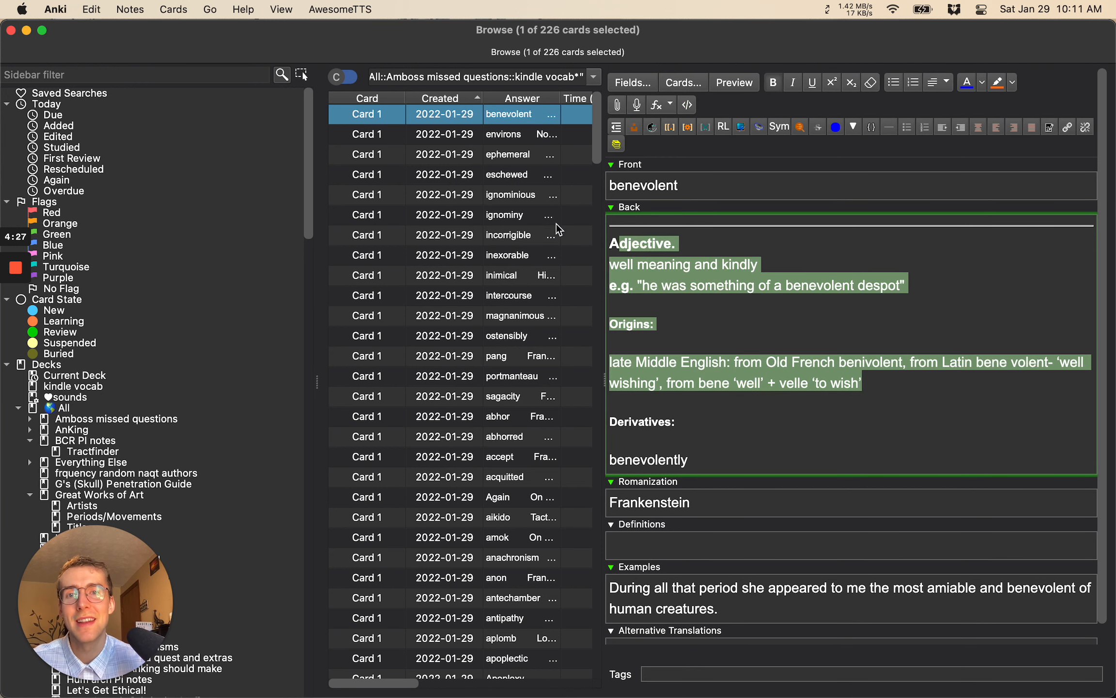
Step: Check the Back, Romanization and Examples fields of the environs, abhor and accept cards
click(520, 138)
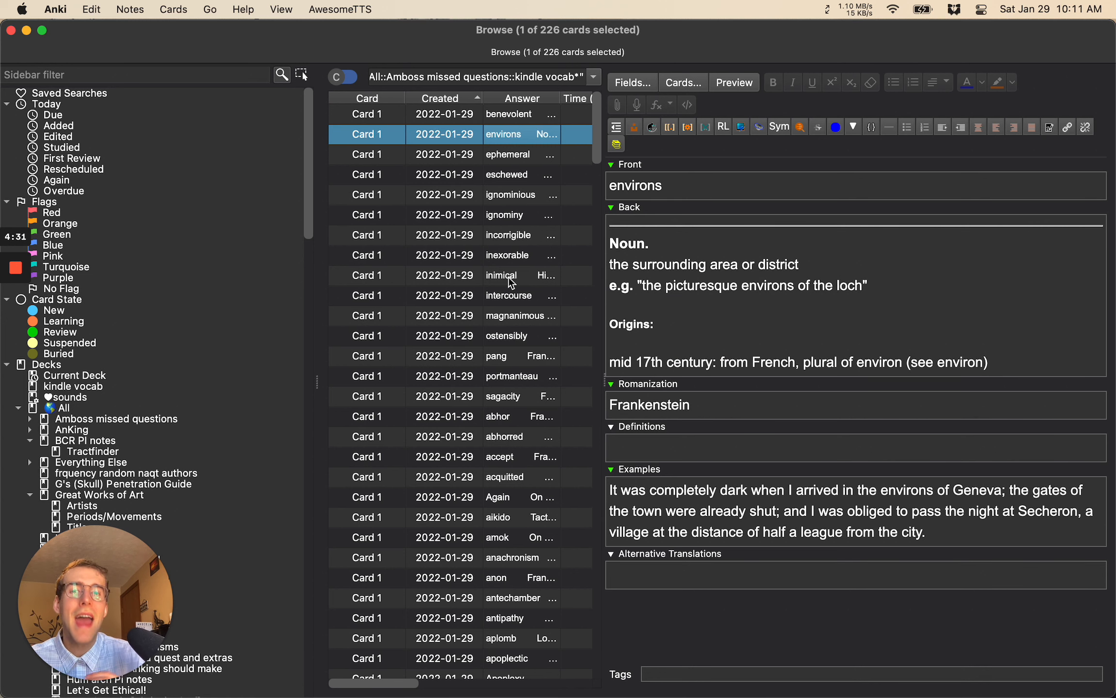
click(435, 419)
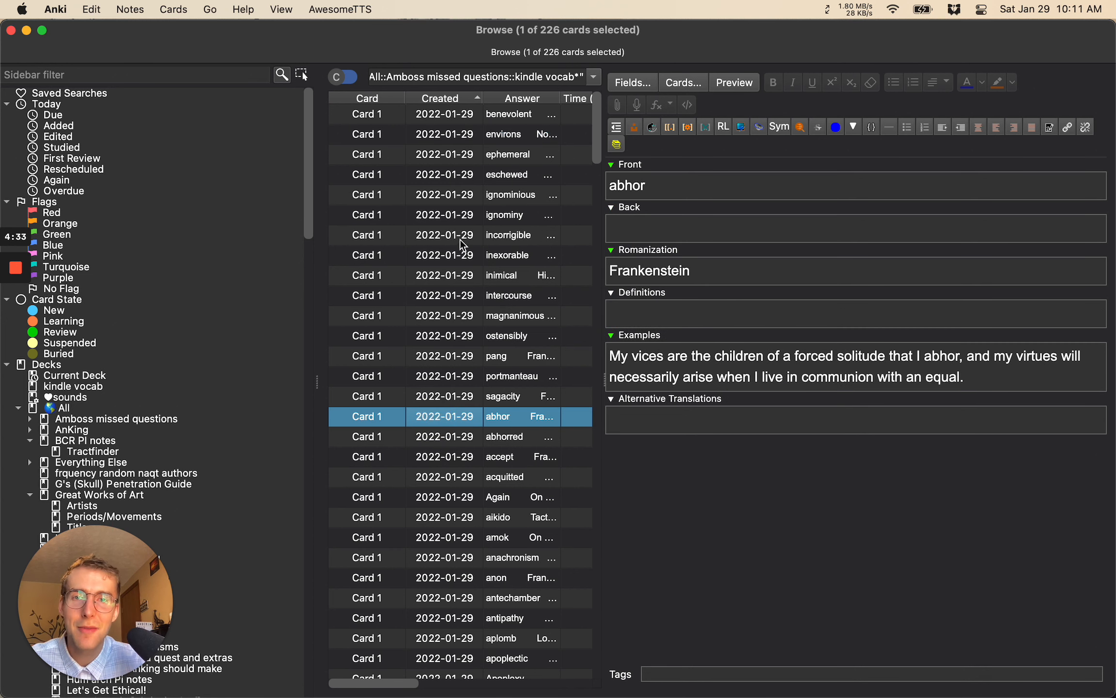
click(506, 459)
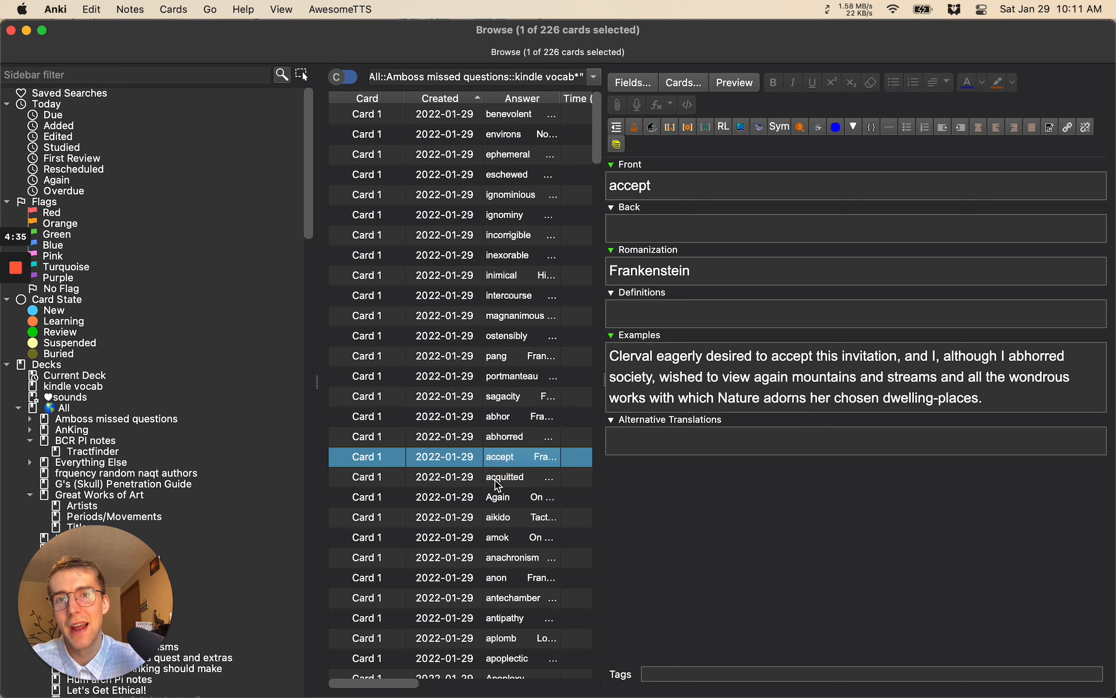
Step: Find the appellation card and fill its Back field with an automatically looked-up dictionary definition
scroll(512, 377, down, 20)
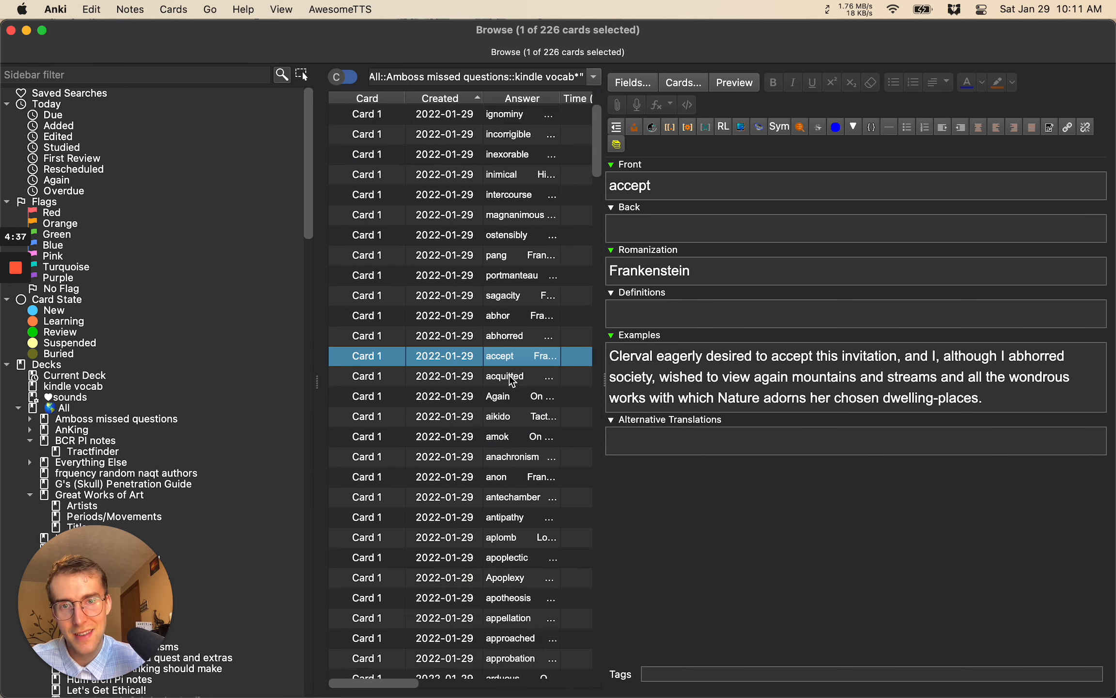
scroll(512, 383, up, 20)
scroll(508, 380, down, 8)
click(508, 393)
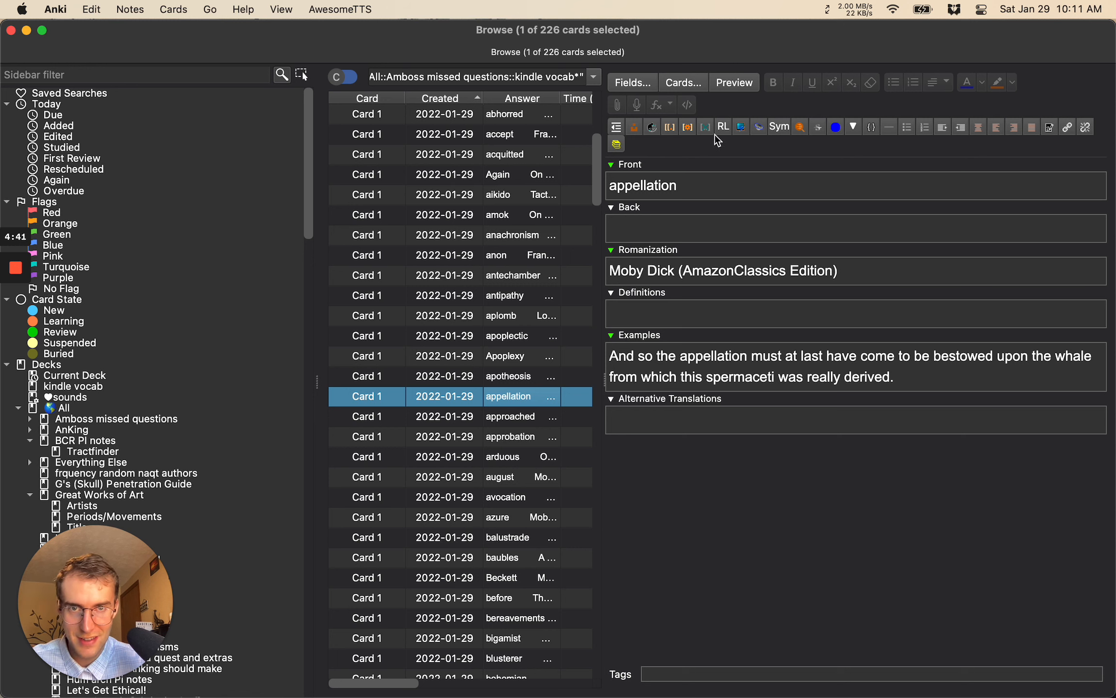
click(617, 145)
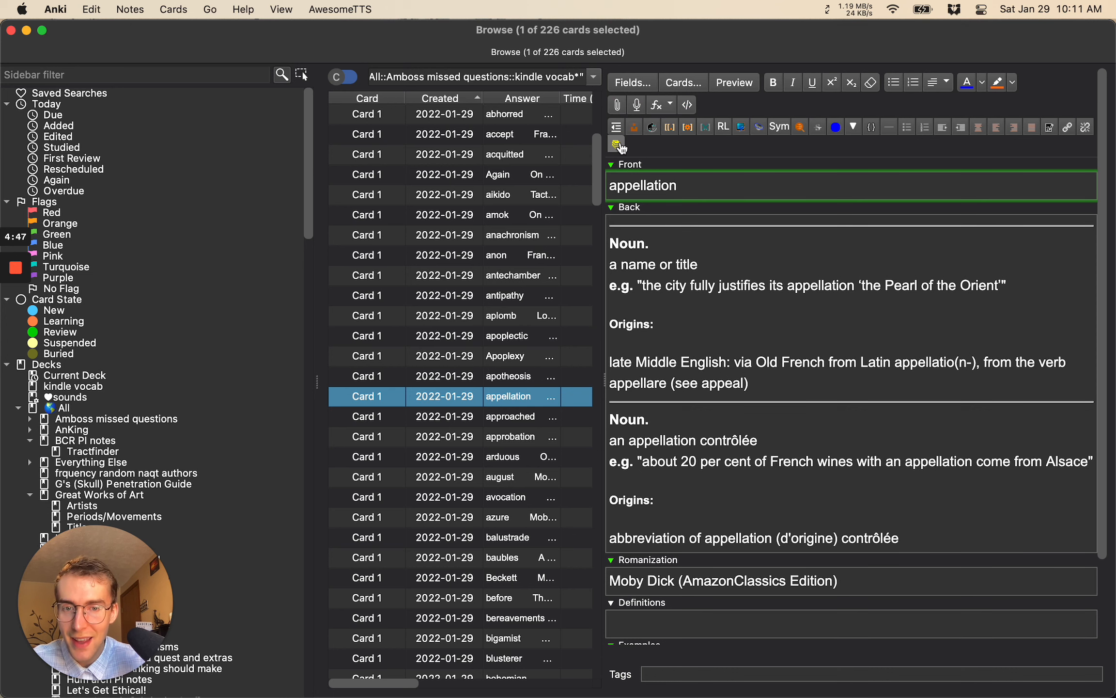
Step: Switch to Chrome, search the web for "autodefine anki" in a new tab and open the add-on's AnkiWeb page
click(1103, 167)
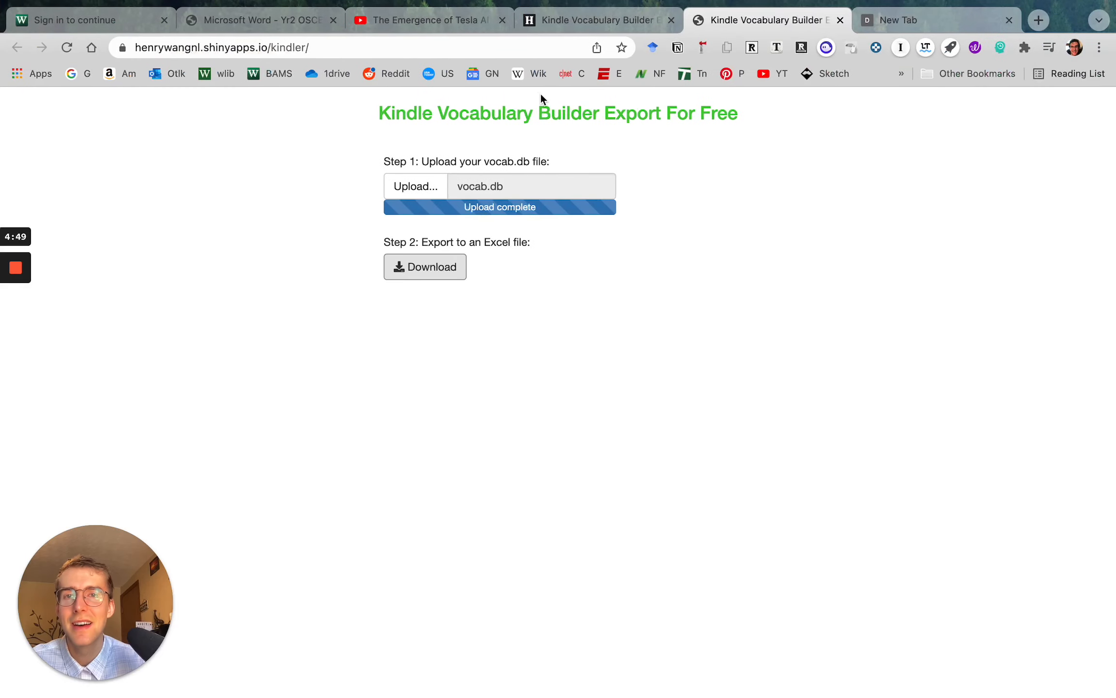
key(super+t)
text(autodef)
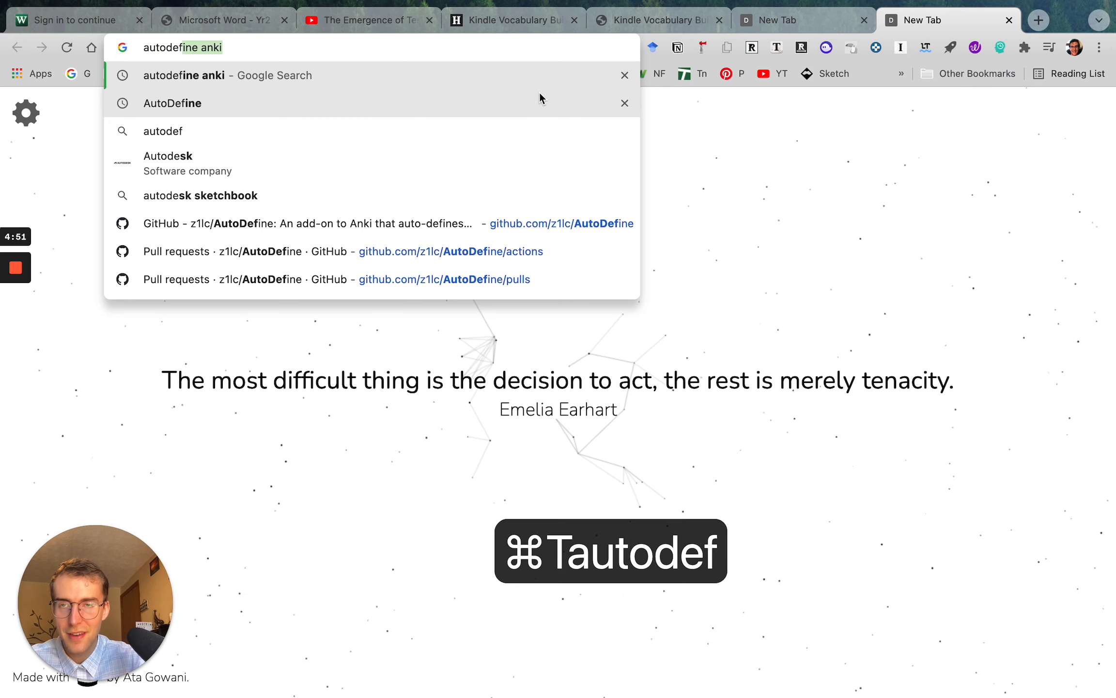
text(ine ank)
key(Return)
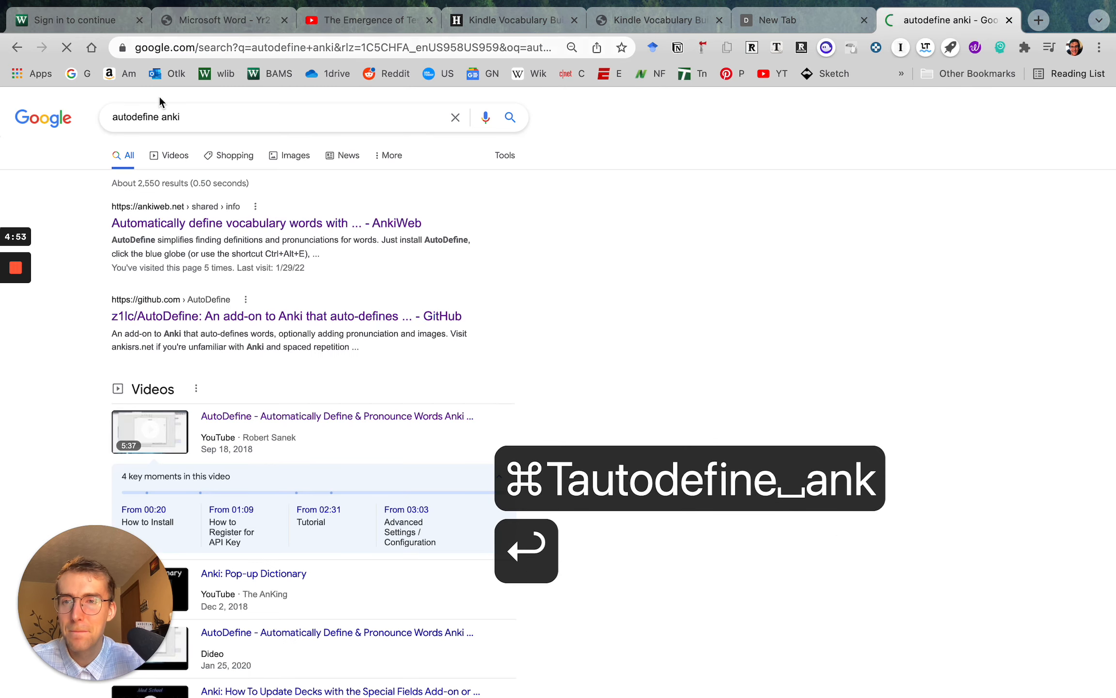
click(206, 222)
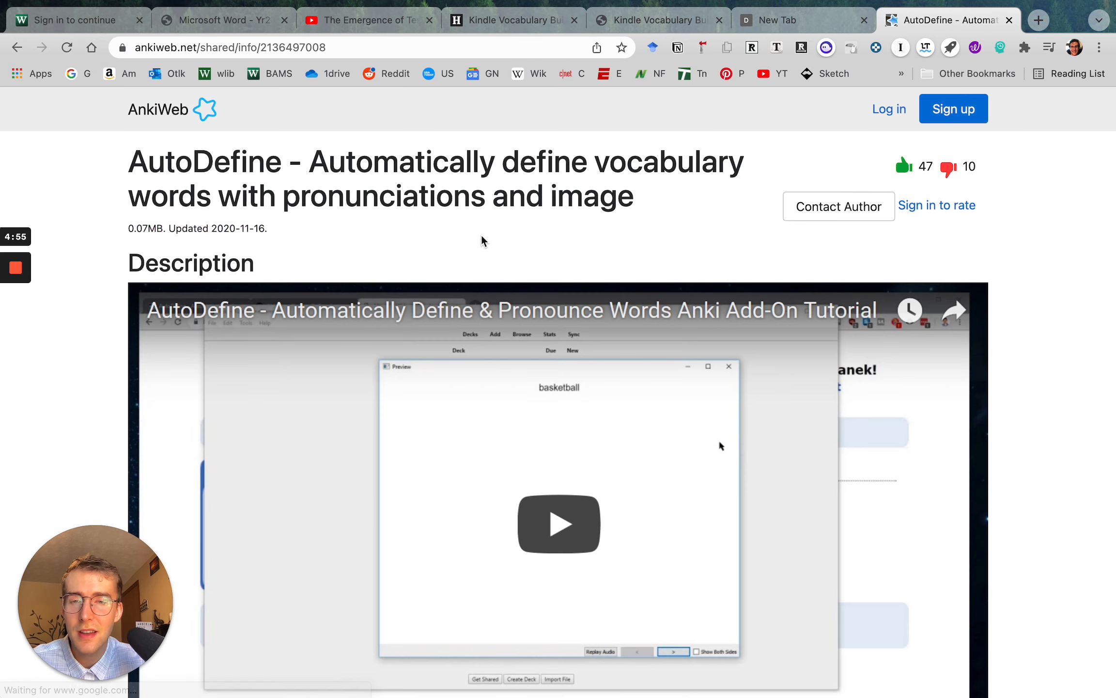
Step: Read the AutoDefine add-on's description, API key note and download instructions, and check the definition control in Anki's card editor
scroll(424, 359, down, 10)
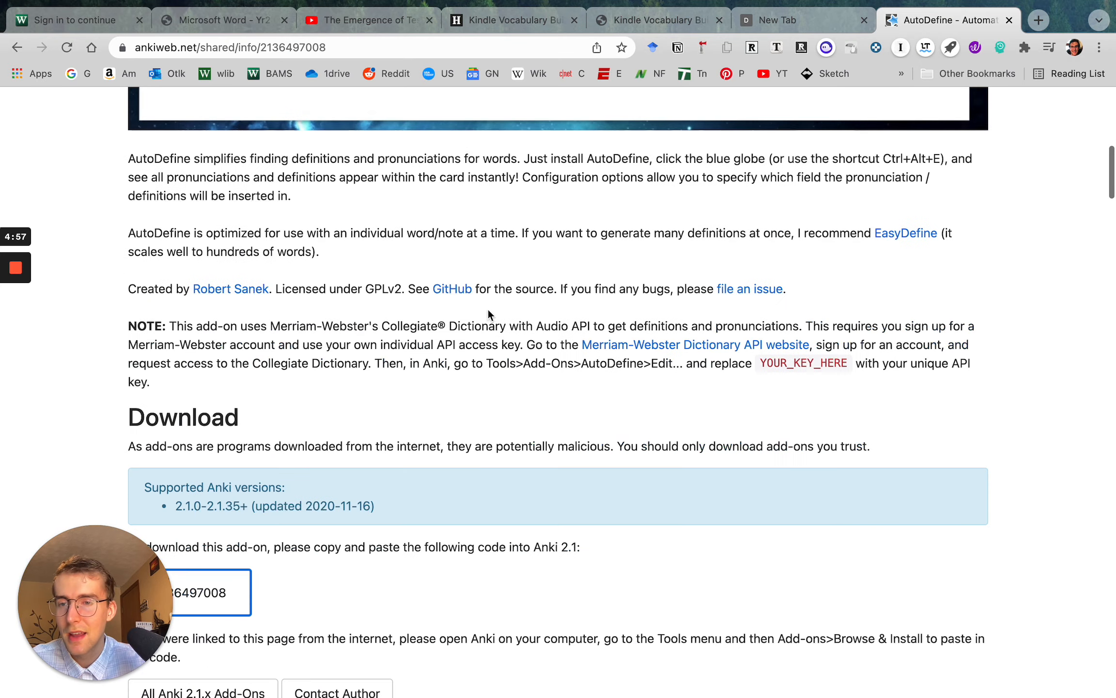
scroll(219, 559, down, 2)
key(ctrl+Left)
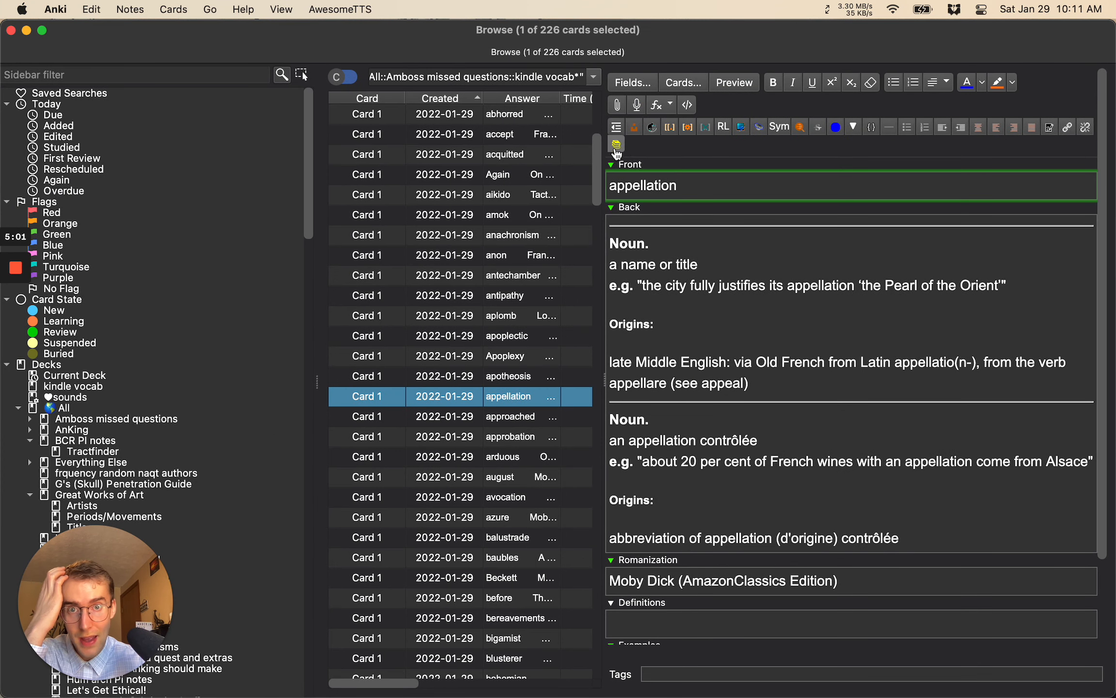
key(ctrl+Right)
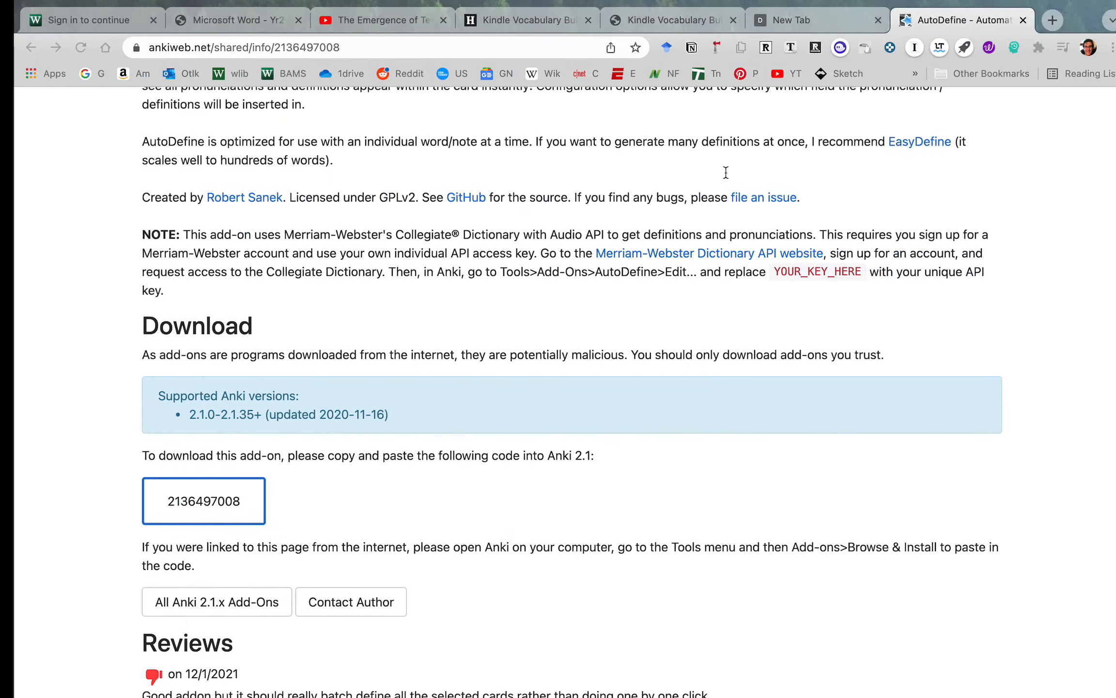
scroll(626, 310, up, 3)
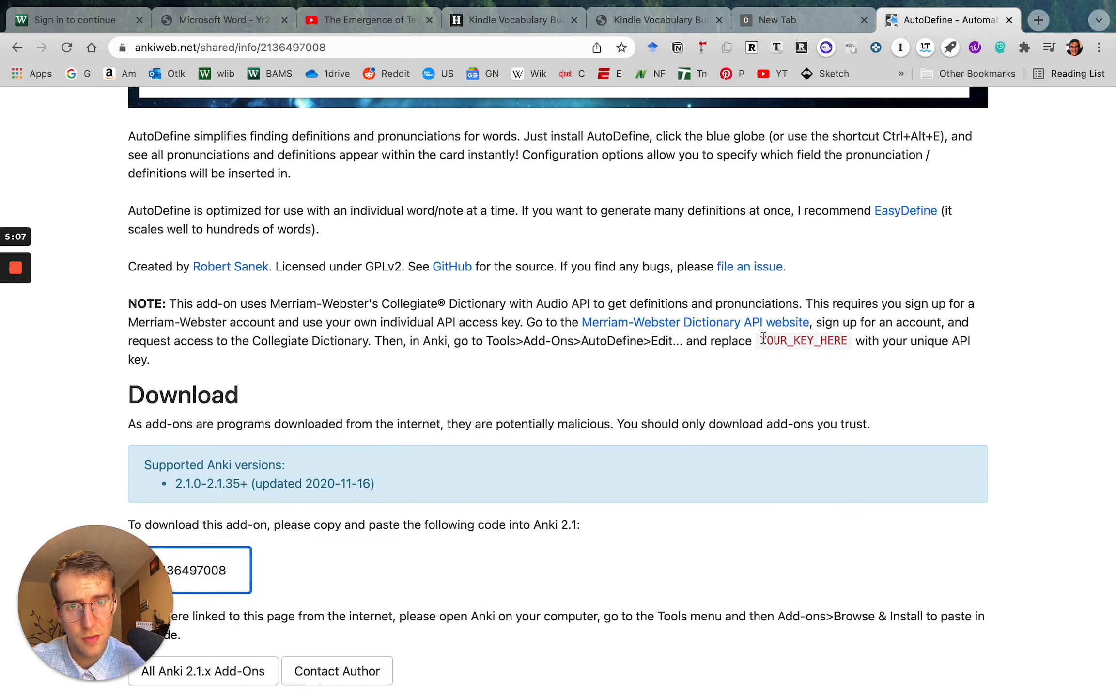
Step: Return to Anki, preview the front and back of the approached card with its example revealed, and close the preview
key(ctrl+Left)
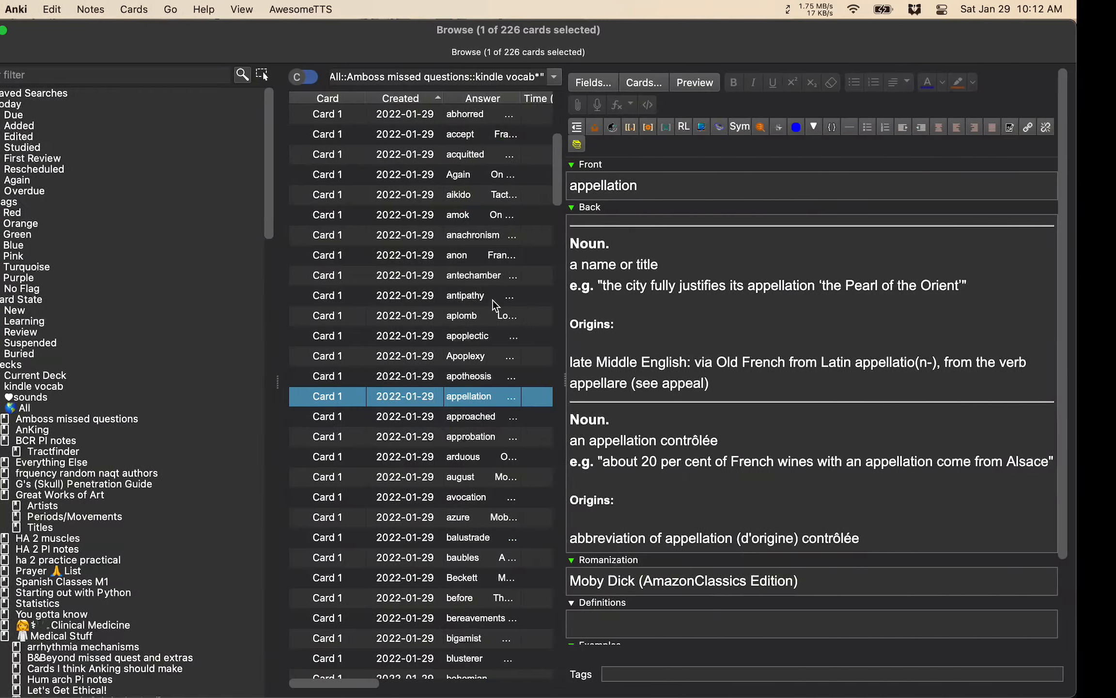
click(514, 417)
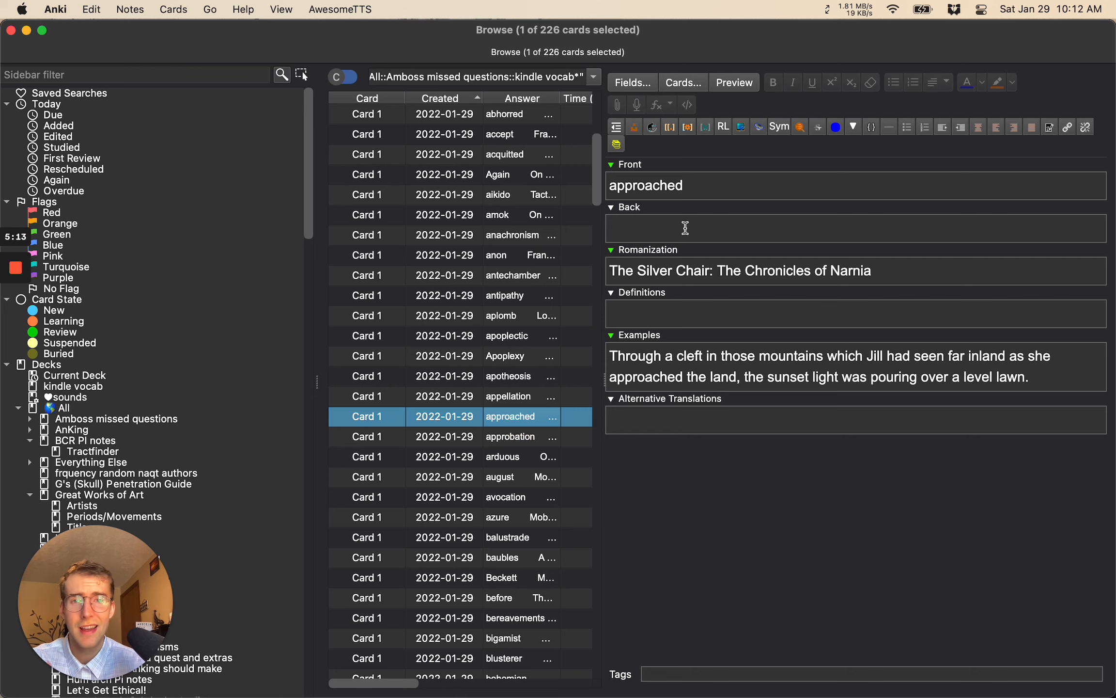
click(735, 83)
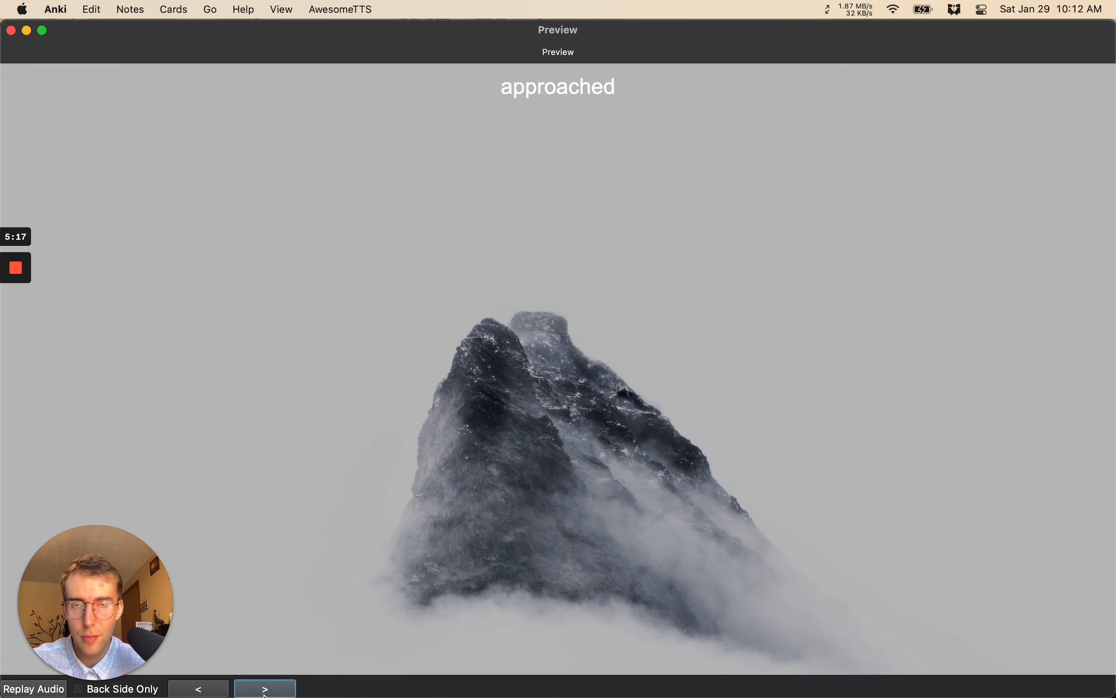
click(264, 688)
click(528, 188)
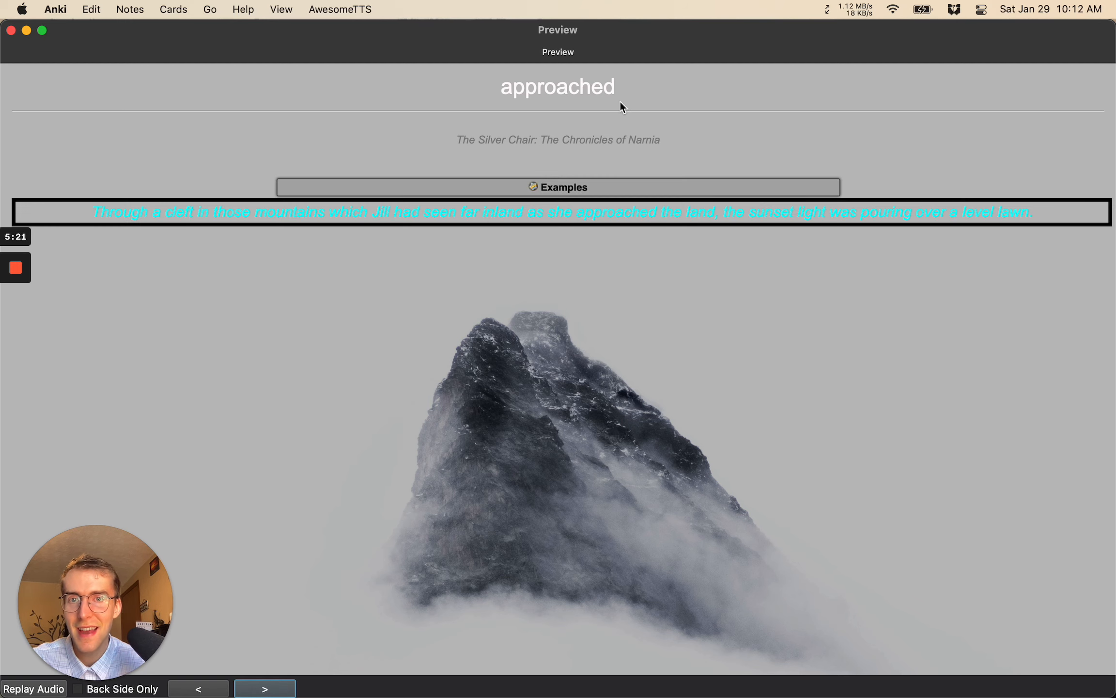
click(11, 31)
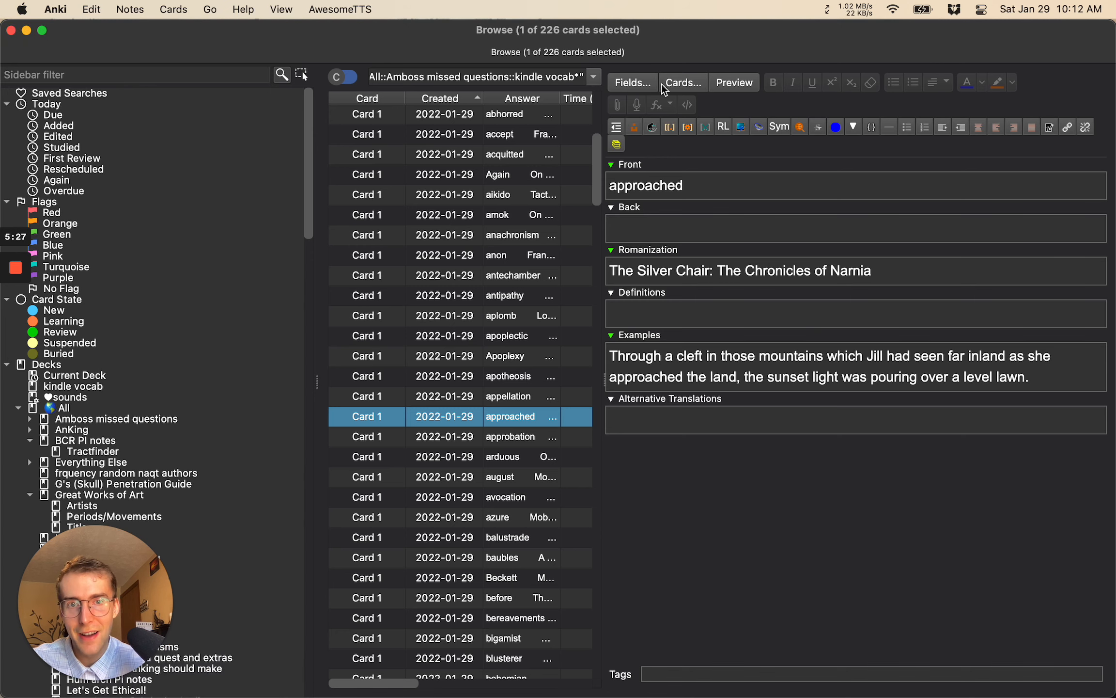
Step: Fill the Back fields of the approached, approbation, arduous and august cards with automatically looked-up definitions
click(640, 221)
click(617, 144)
click(525, 434)
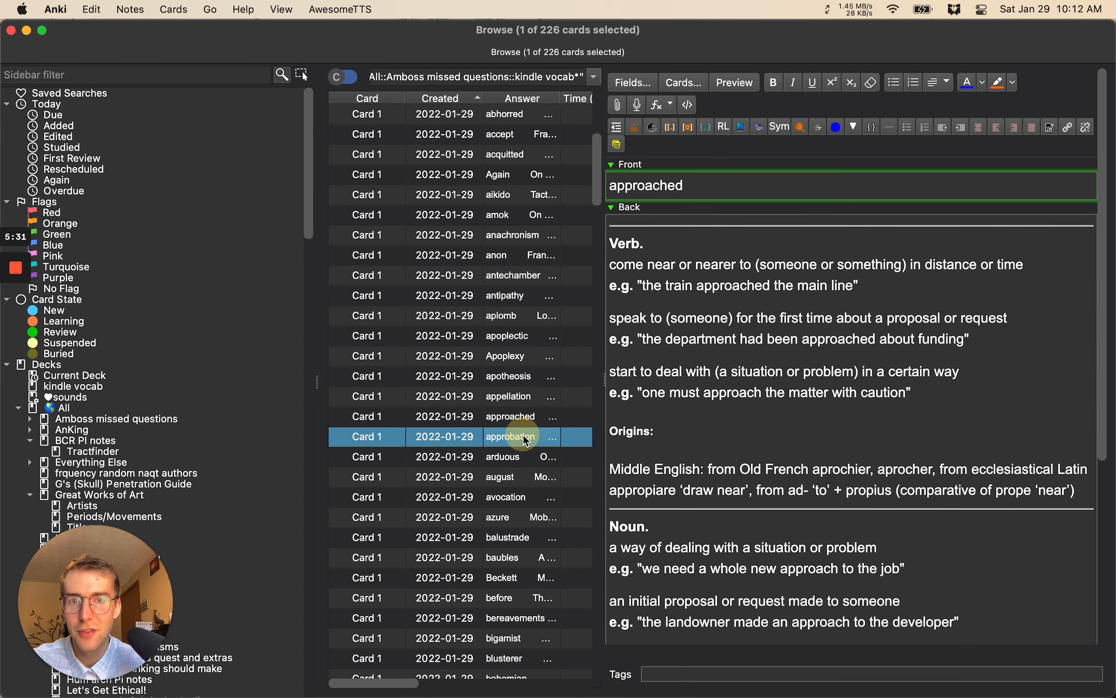
click(625, 147)
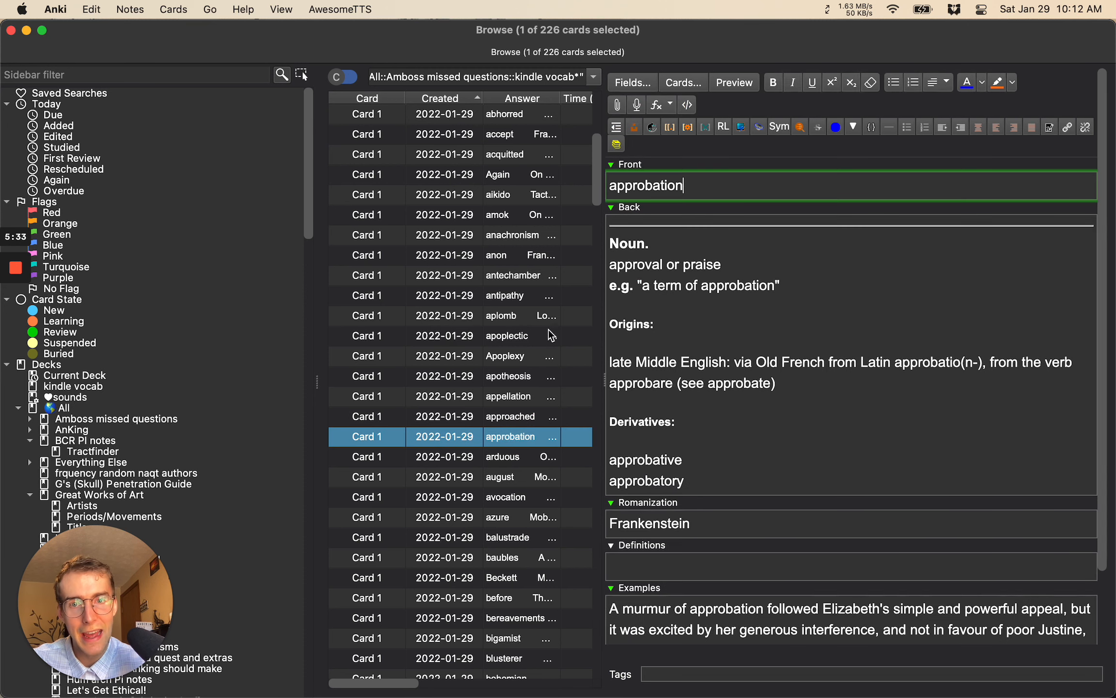
click(505, 454)
click(617, 144)
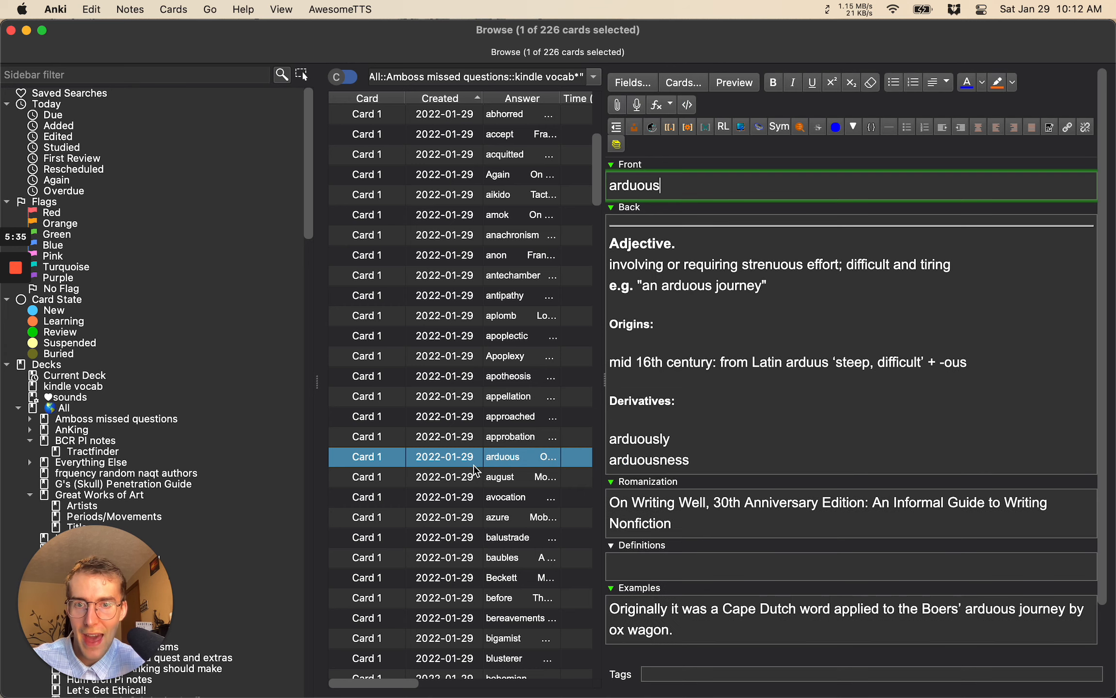
click(475, 480)
click(616, 144)
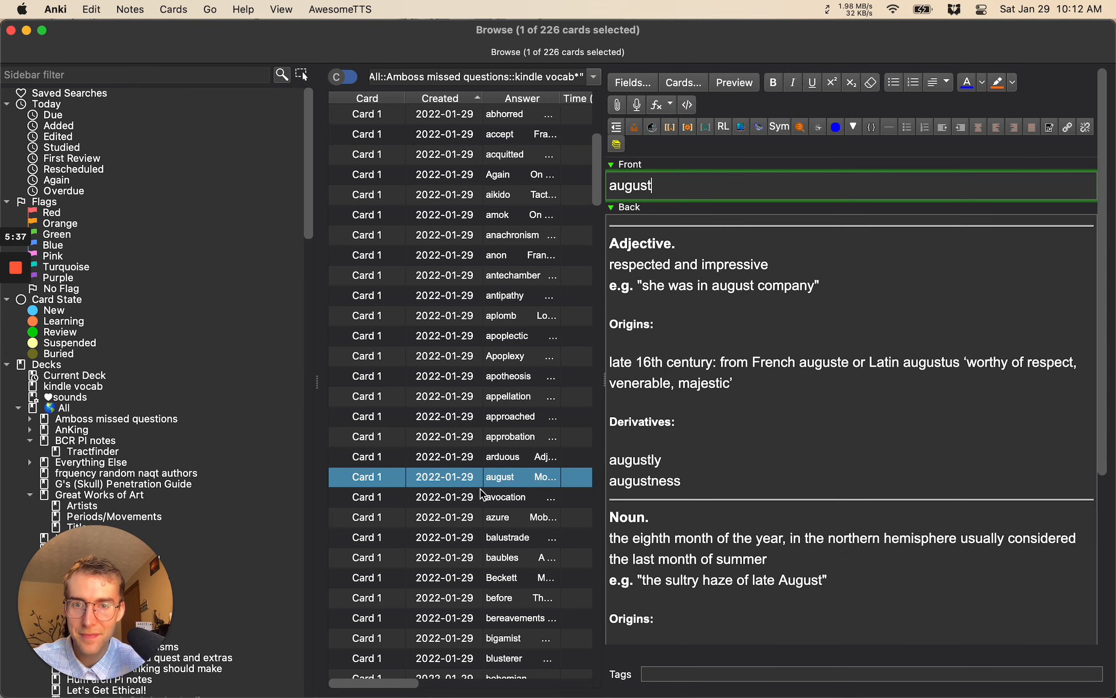
Step: Add an automatically looked-up definition to the avocation card and preview the card through to its answer side
click(475, 495)
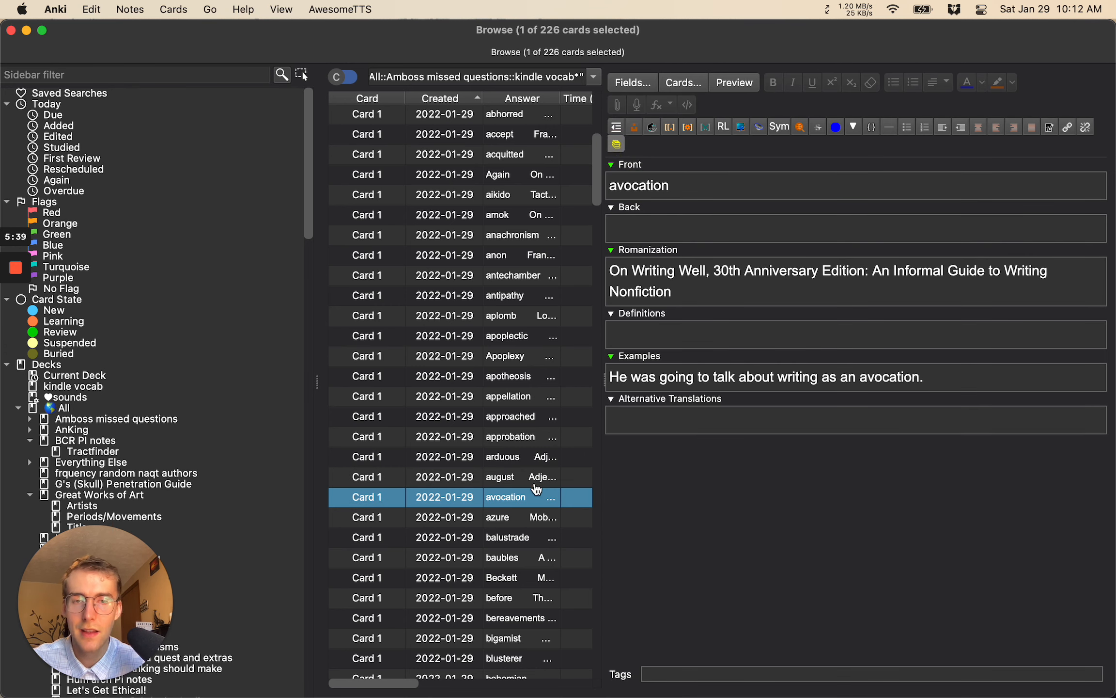
click(617, 144)
click(734, 82)
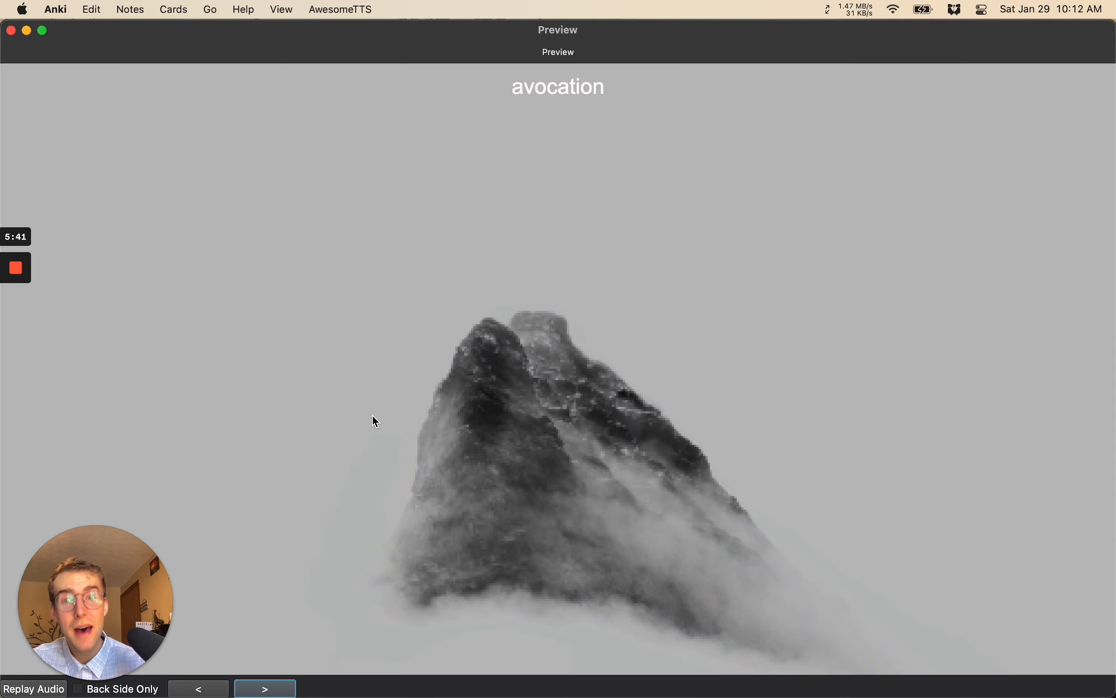
click(266, 688)
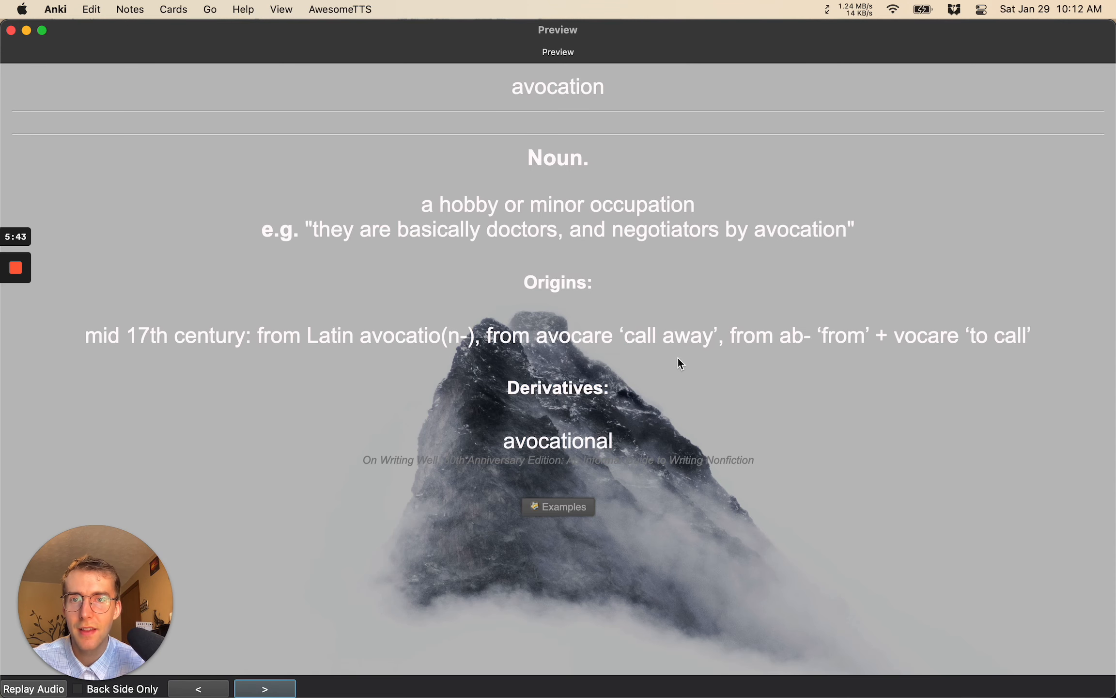
Step: Highlight the definition and example sentence on the avocation card's answer side, and close the preview
drag(442, 200, 659, 203)
click(688, 209)
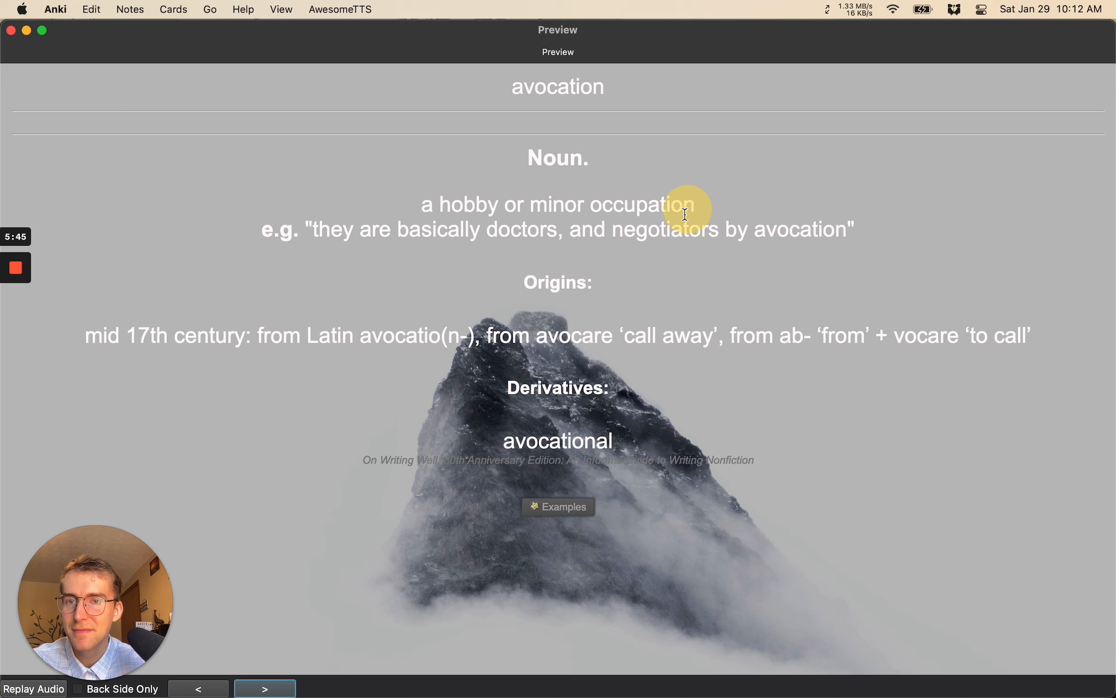
drag(302, 230, 854, 229)
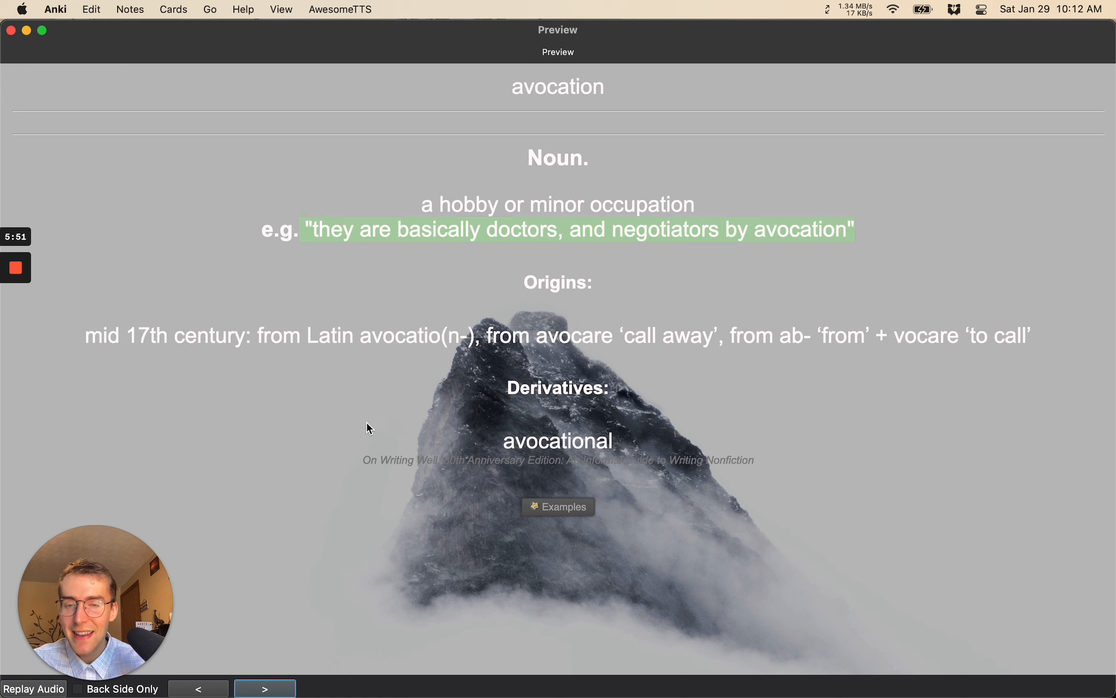
click(12, 31)
Step: Look through the kindle vocab card list for words not worth studying, as far as the before card
scroll(428, 324, up, 5)
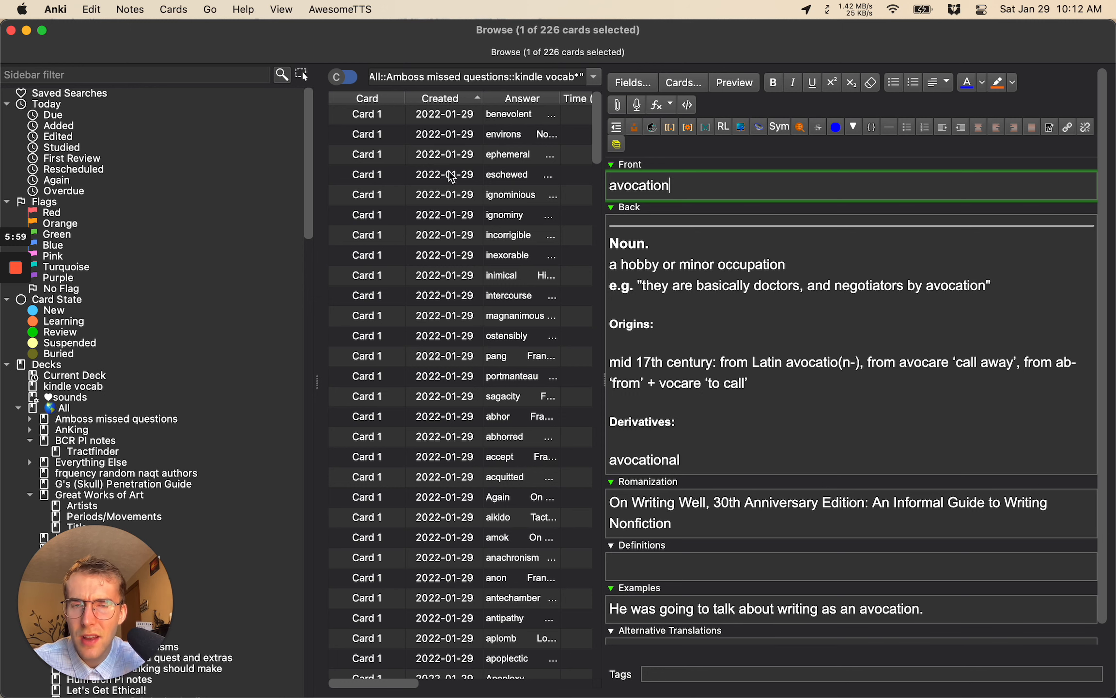
scroll(492, 521, down, 2)
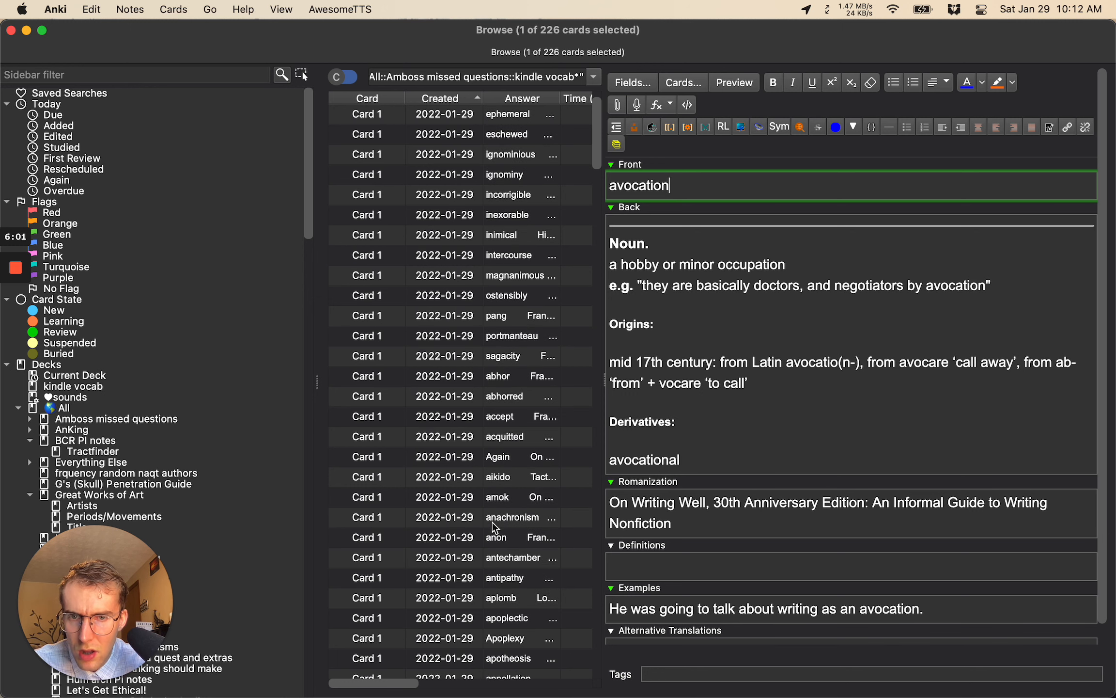
scroll(492, 522, down, 4)
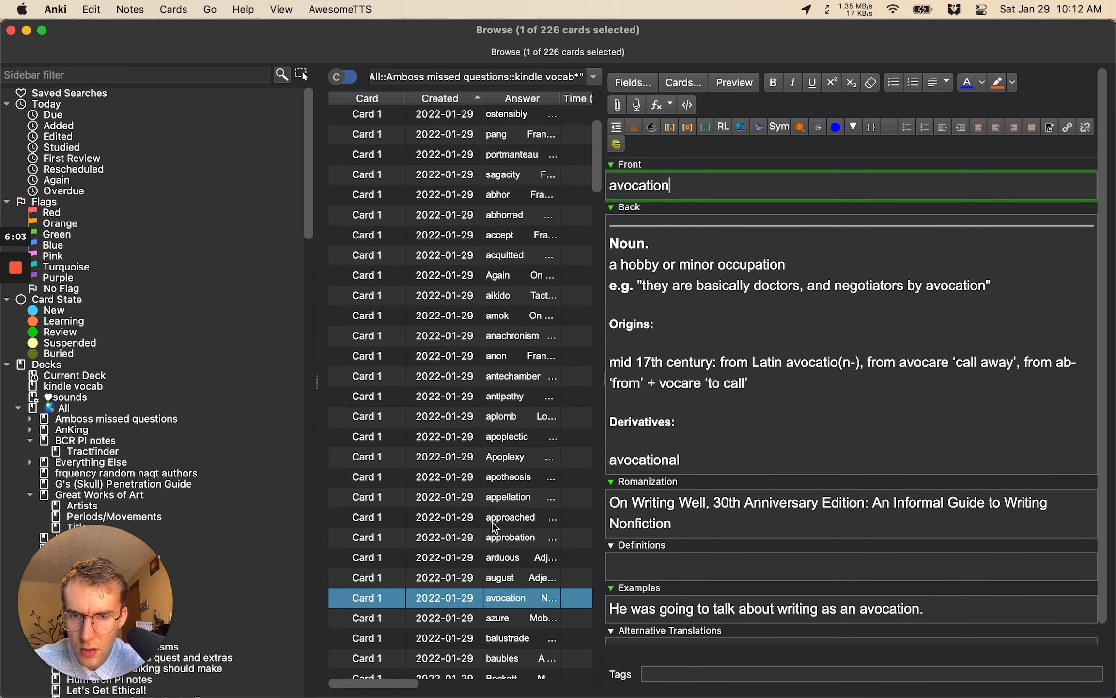
scroll(492, 521, down, 3)
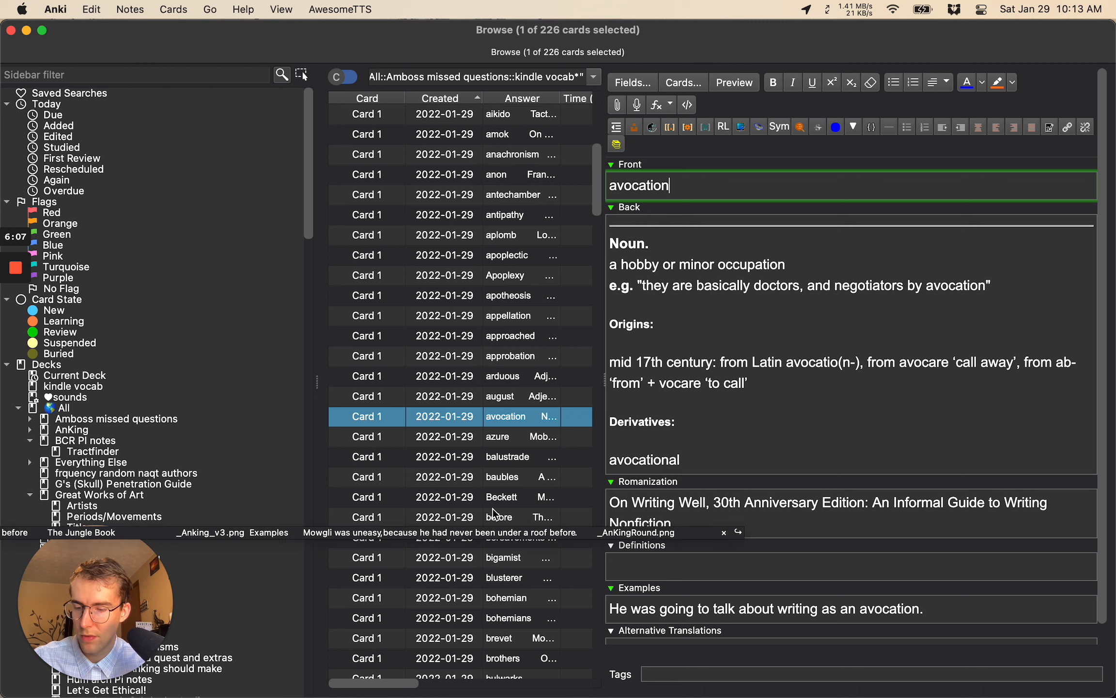
key(super+shift+d)
mouse_move(506, 505)
mouse_down()
mouse_move(473, 514)
mouse_move(521, 532)
mouse_move(502, 507)
mouse_up()
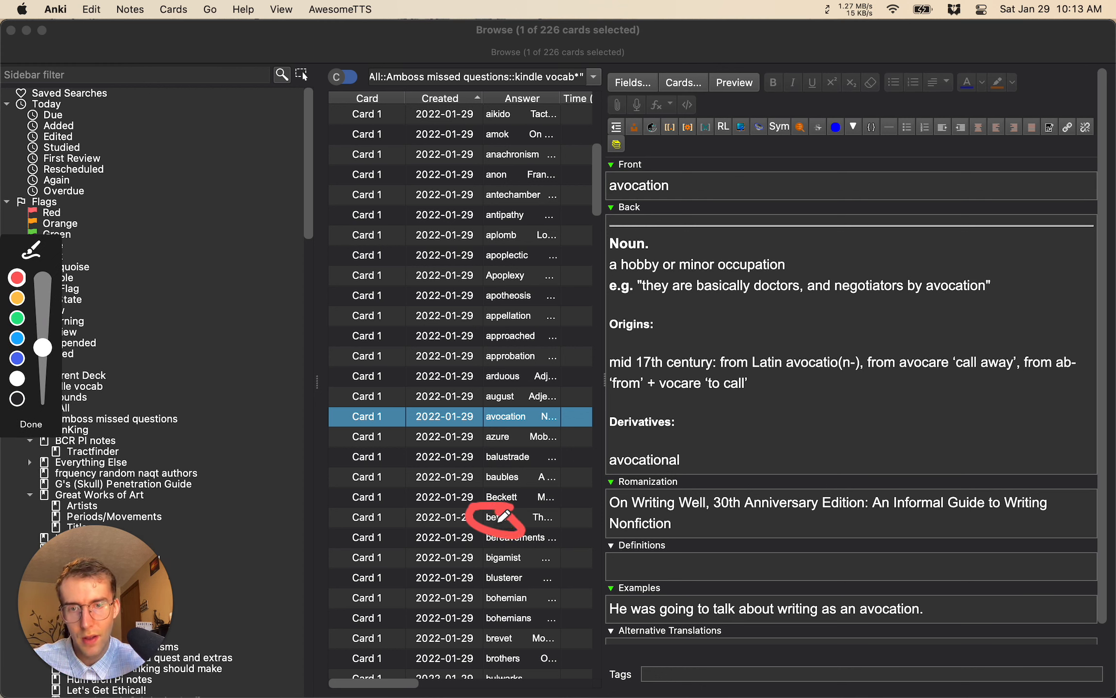
click(500, 522)
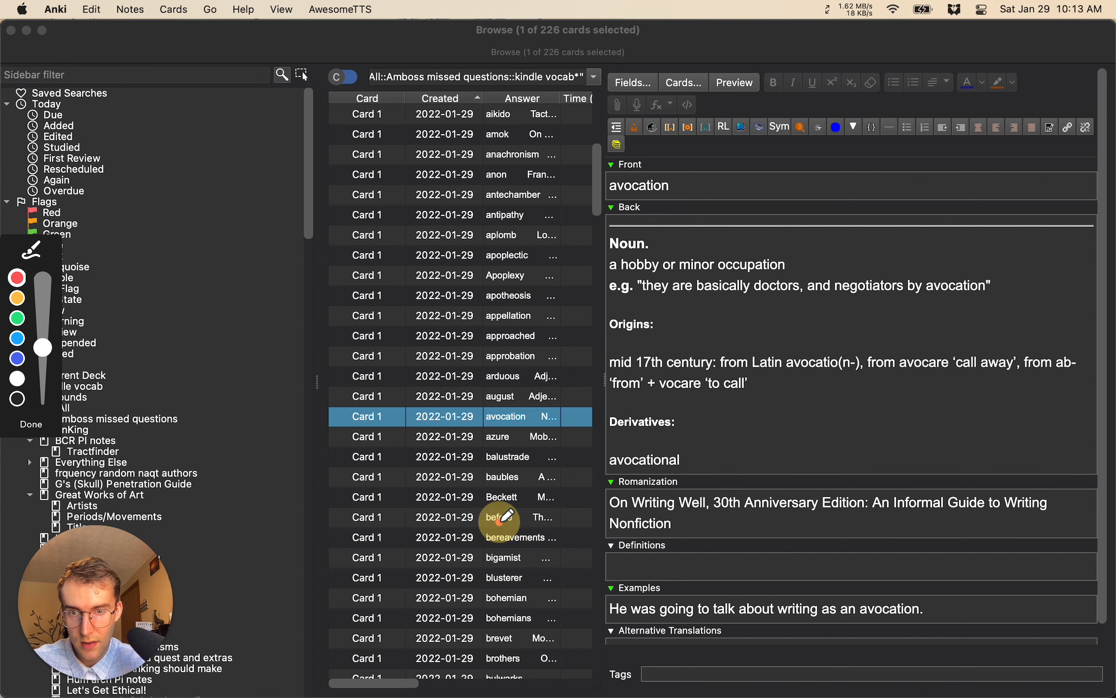
key(super+shift+f)
key(super+shift+d)
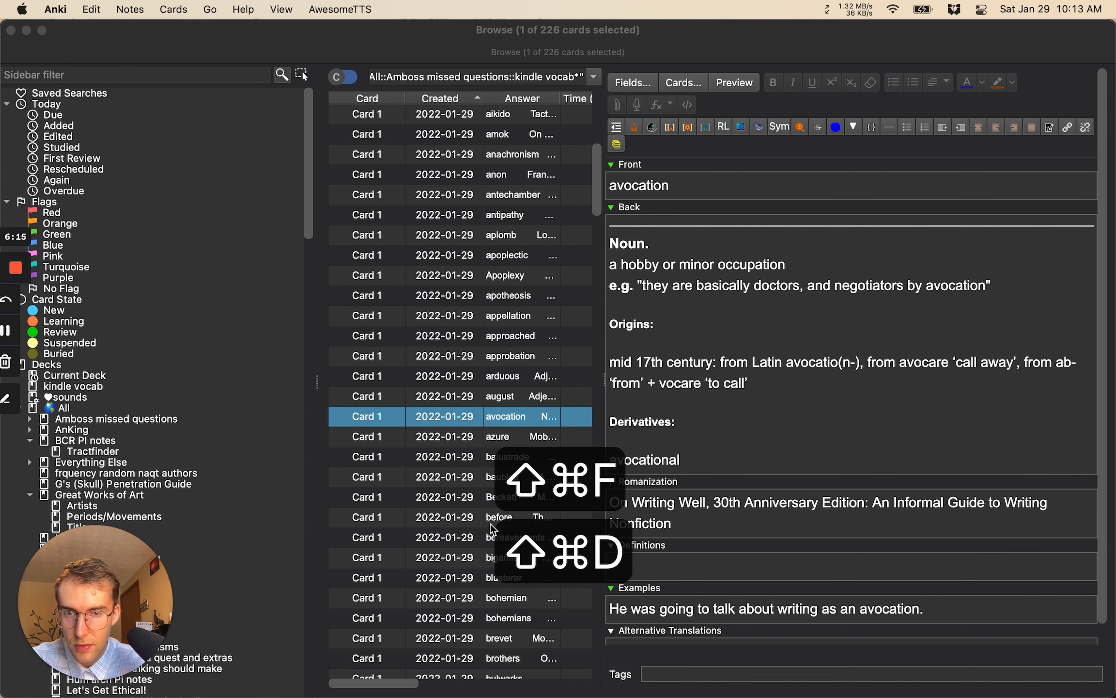
Step: Delete the before, bulwarks, deists, espouse and intrepid notes together from the kindle vocab deck
click(493, 518)
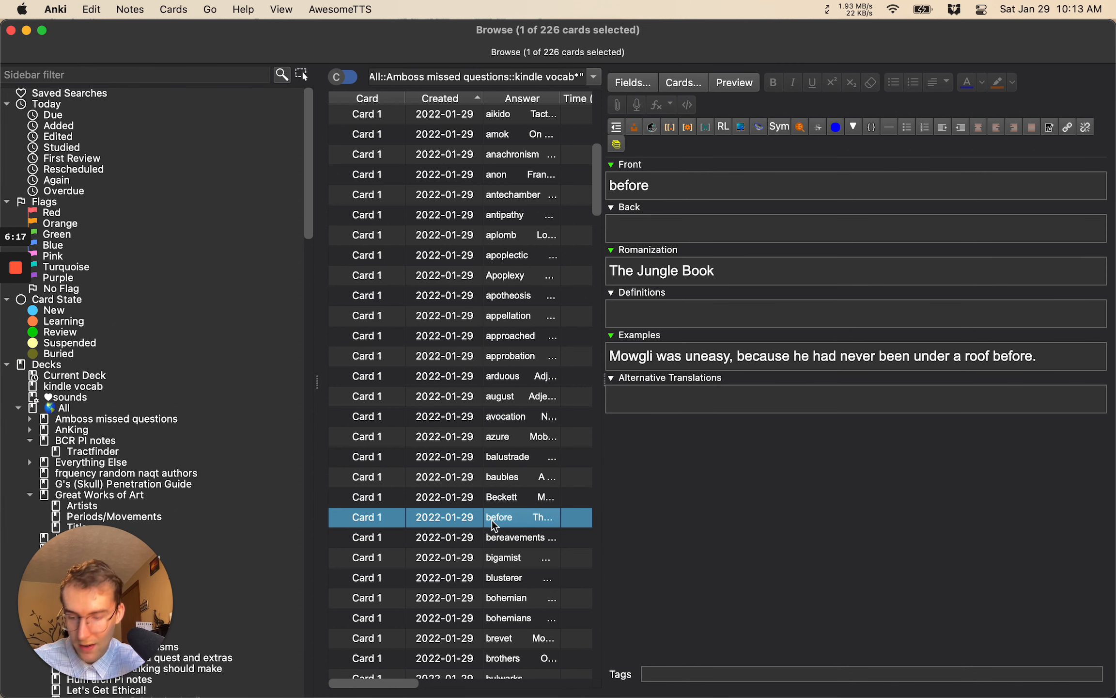
scroll(491, 520, down, 3)
scroll(489, 526, down, 5)
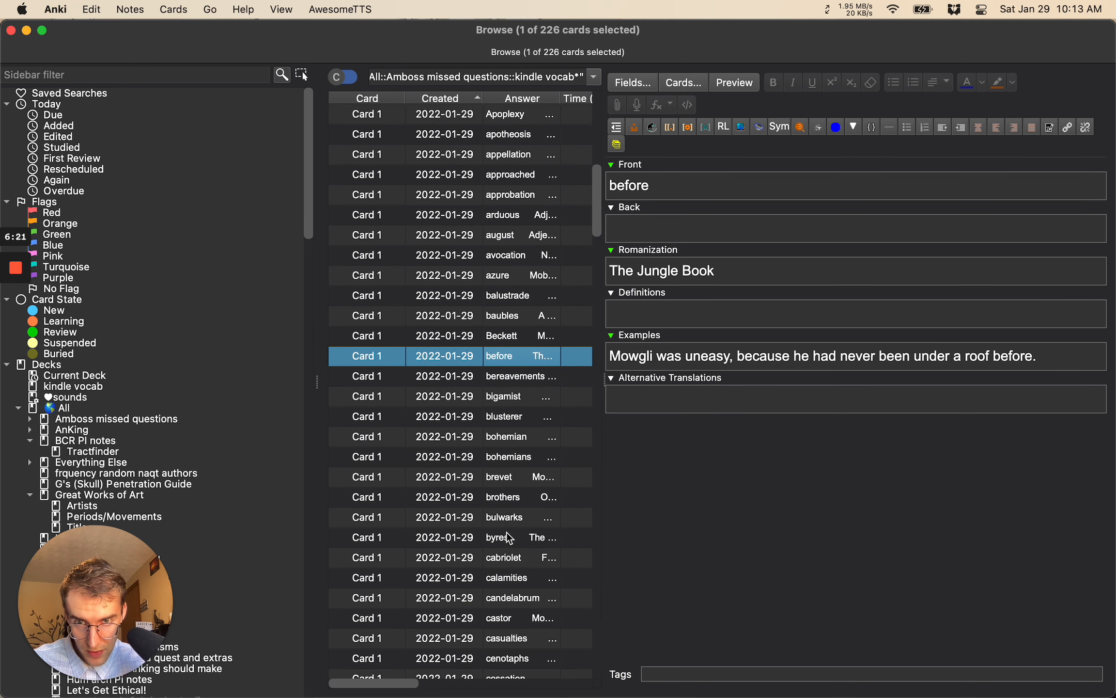
super+click(505, 516)
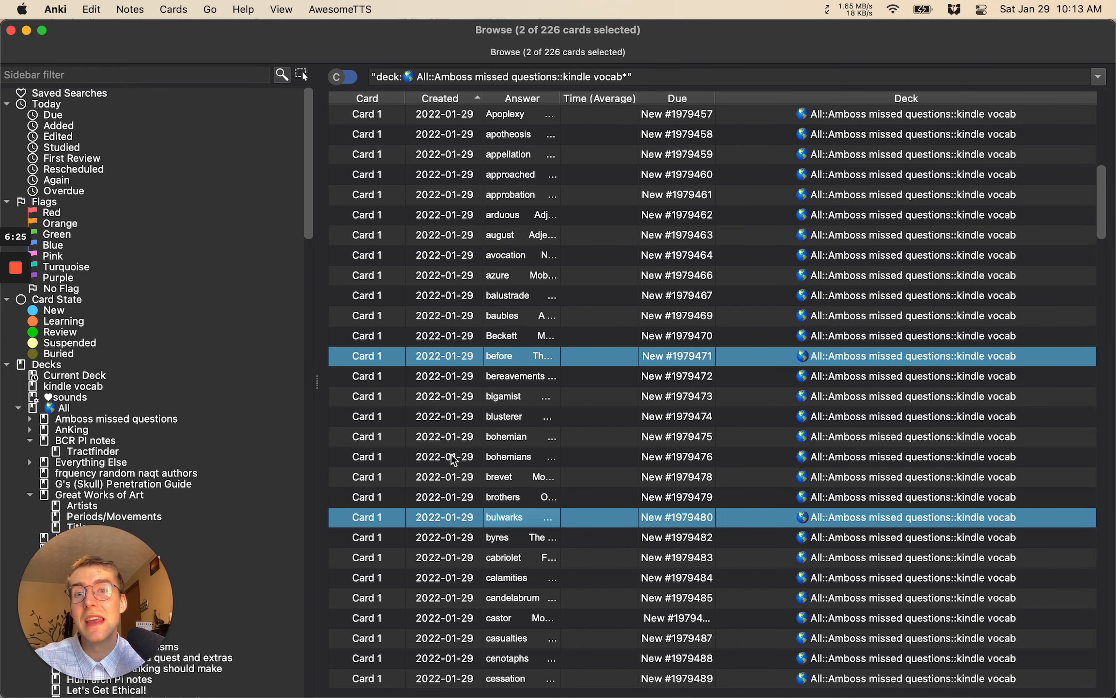
scroll(486, 501, down, 10)
scroll(487, 501, up, 7)
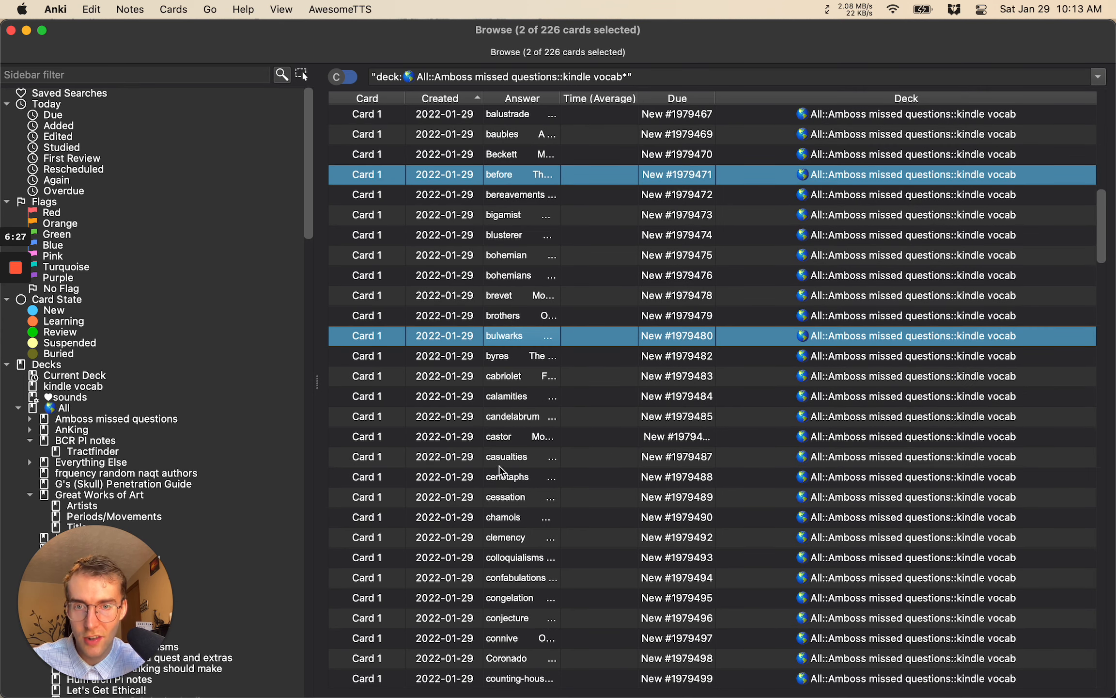
scroll(499, 468, down, 5)
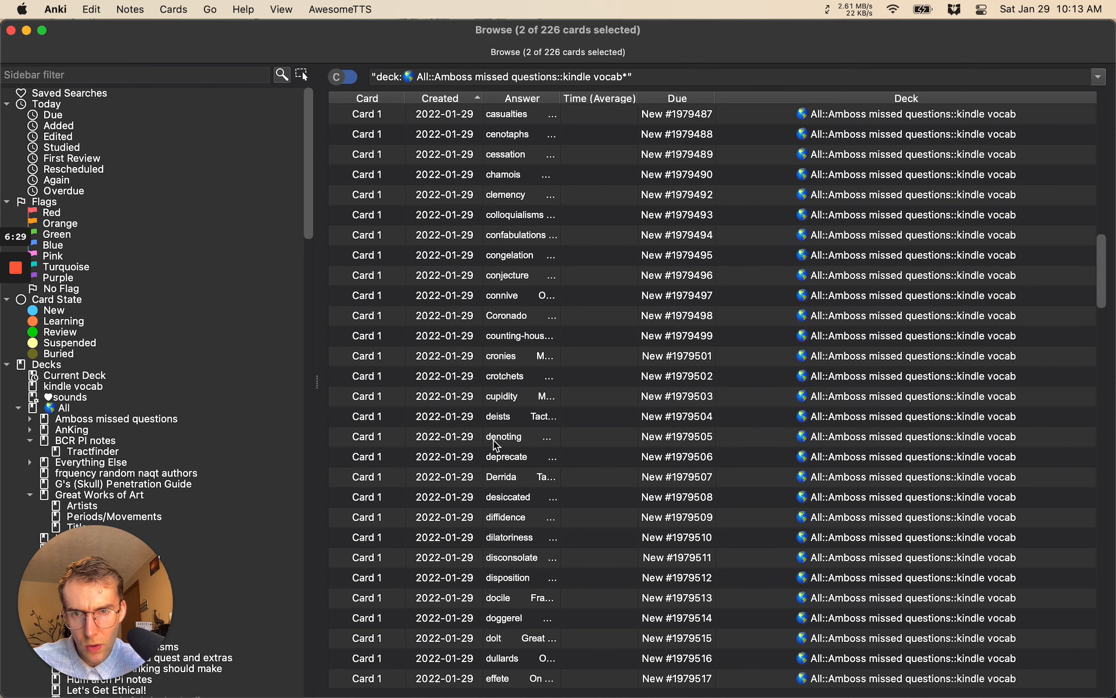
super+click(498, 418)
scroll(496, 488, down, 5)
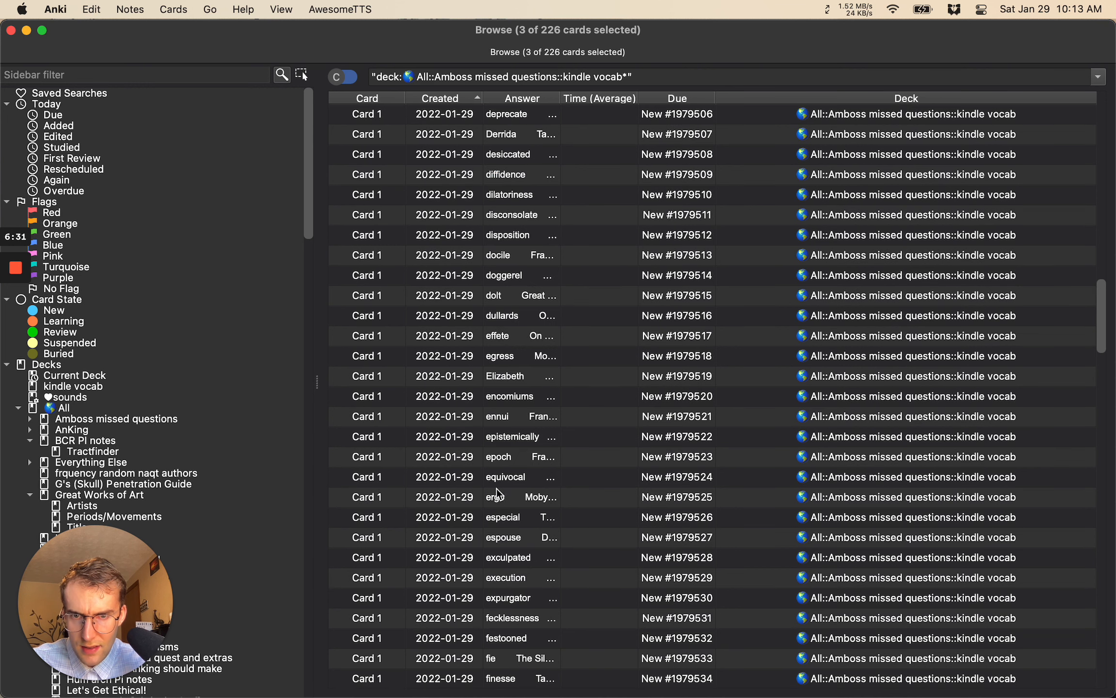
super+click(499, 543)
scroll(499, 543, down, 8)
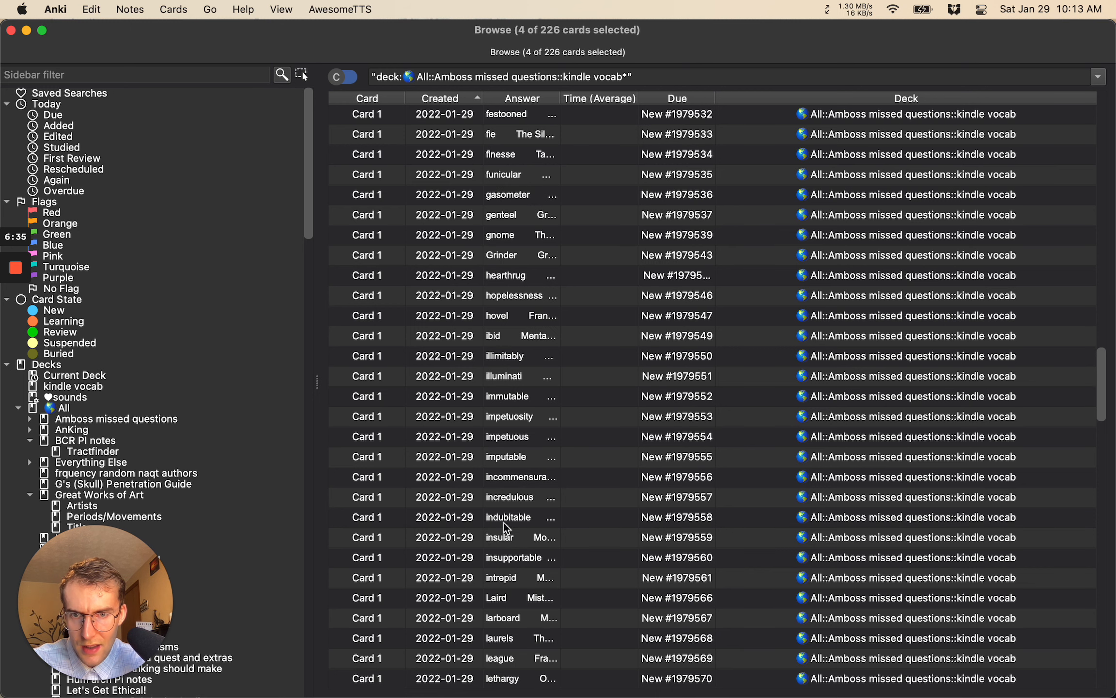
super+click(495, 576)
scroll(503, 546, up, 10)
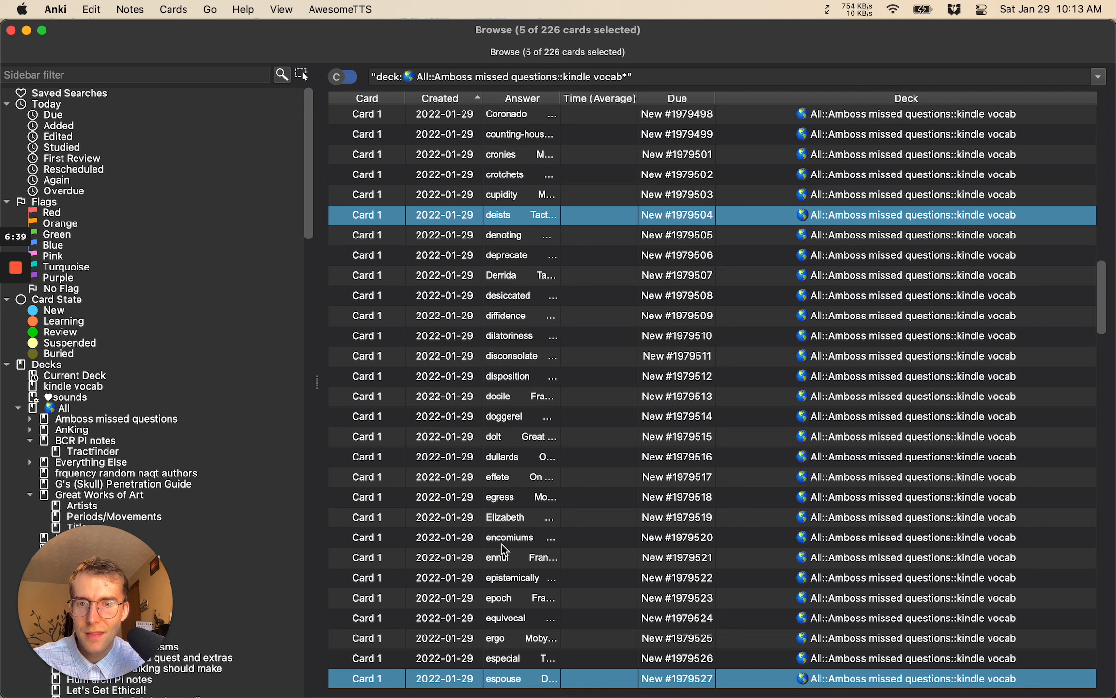
scroll(499, 533, up, 2)
scroll(436, 364, down, 2)
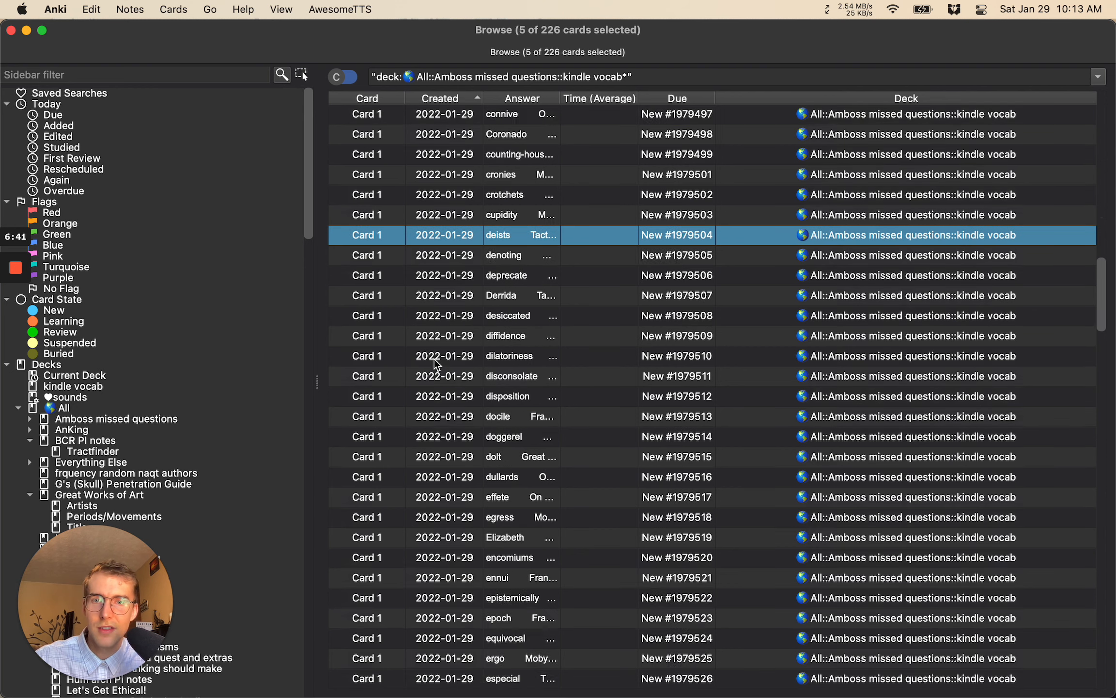
scroll(437, 365, down, 4)
click(115, 11)
click(135, 241)
scroll(442, 406, down, 5)
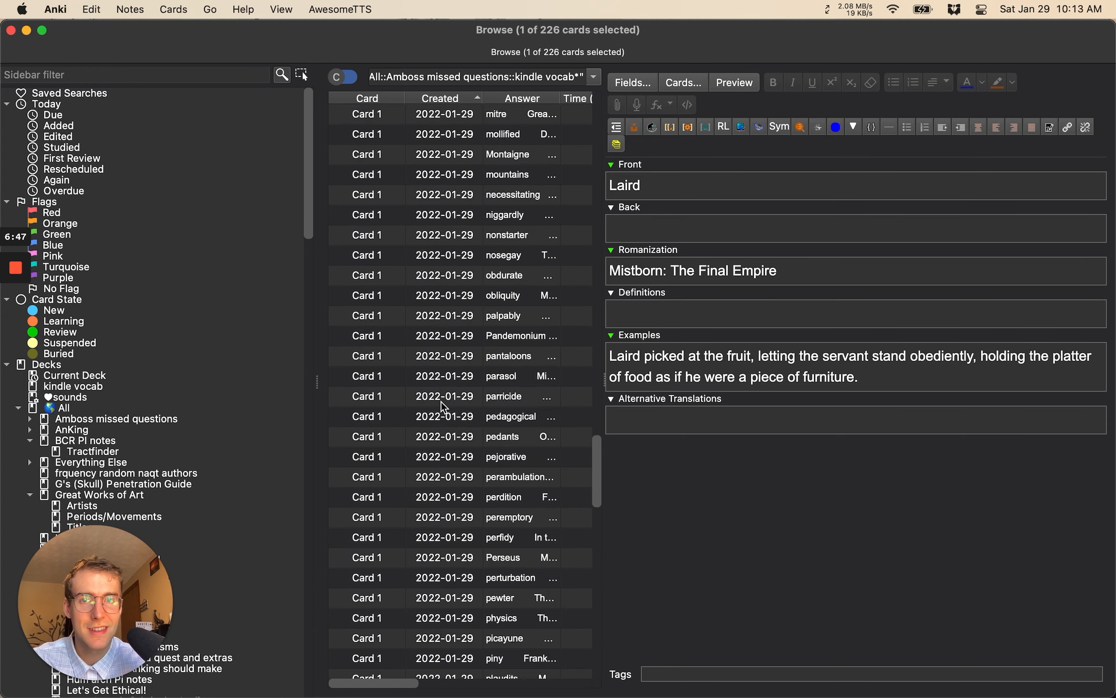
scroll(441, 401, up, 10)
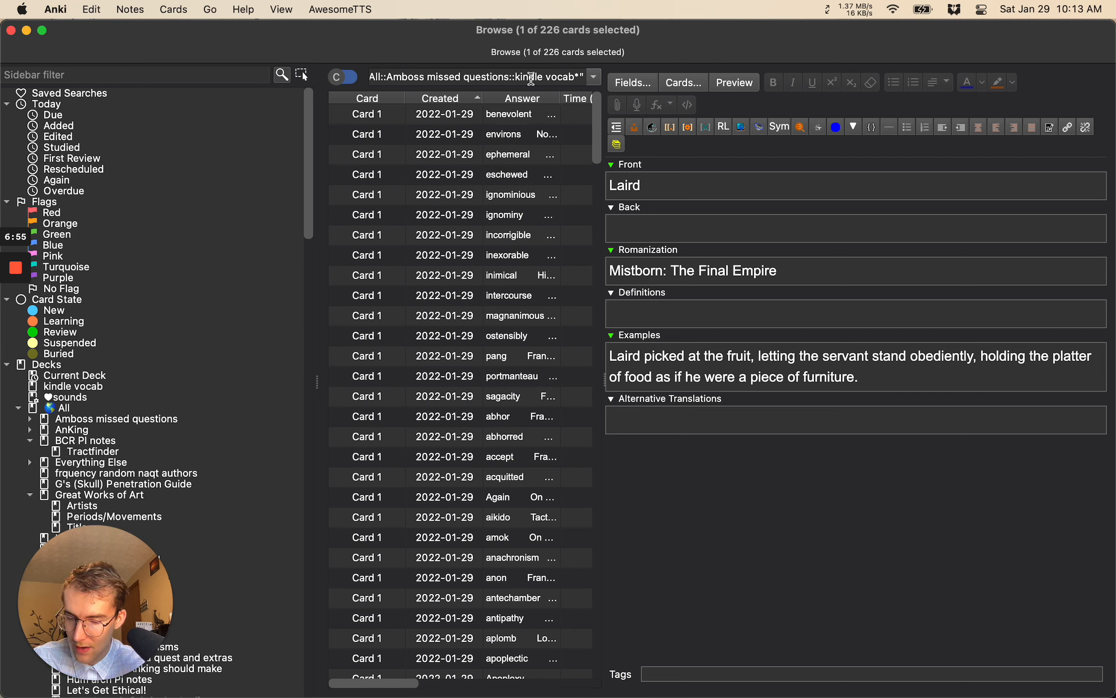
key(ctrl+super+c)
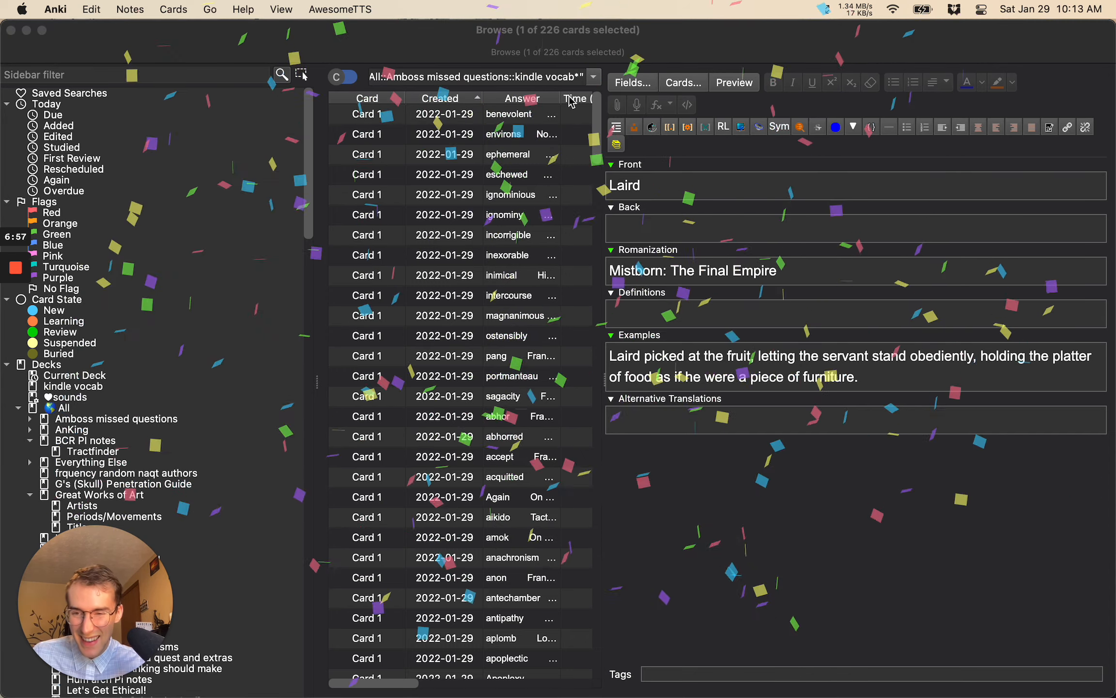